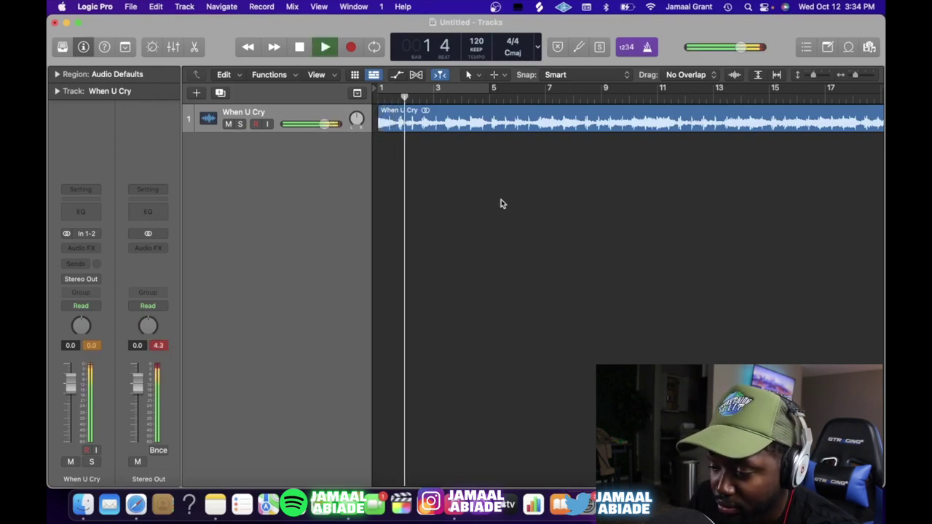
Step: Lower the When U Cry track to -5.8 dB, go full screen, and replay from bar 1
{"action": "left_click_drag", "start_coordinate": [329, 124], "coordinate": [310, 124]}
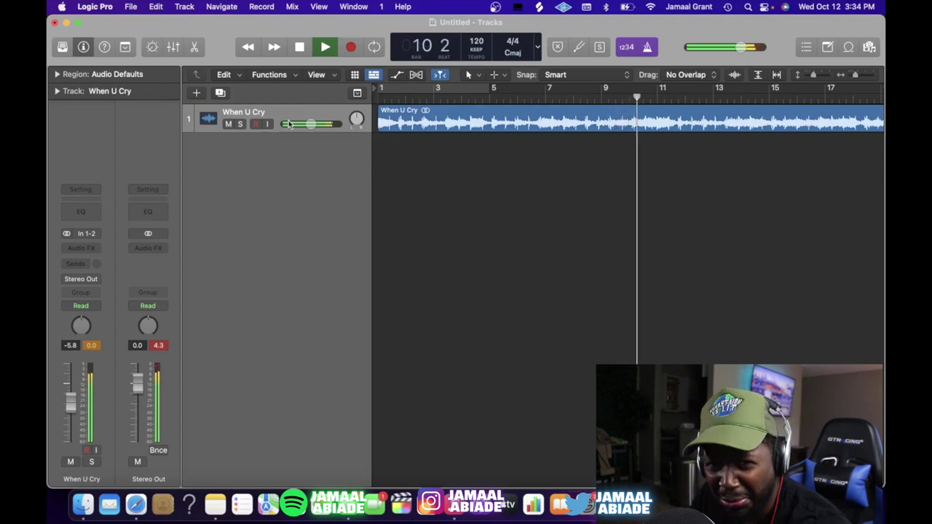
{"action": "key", "text": "space"}
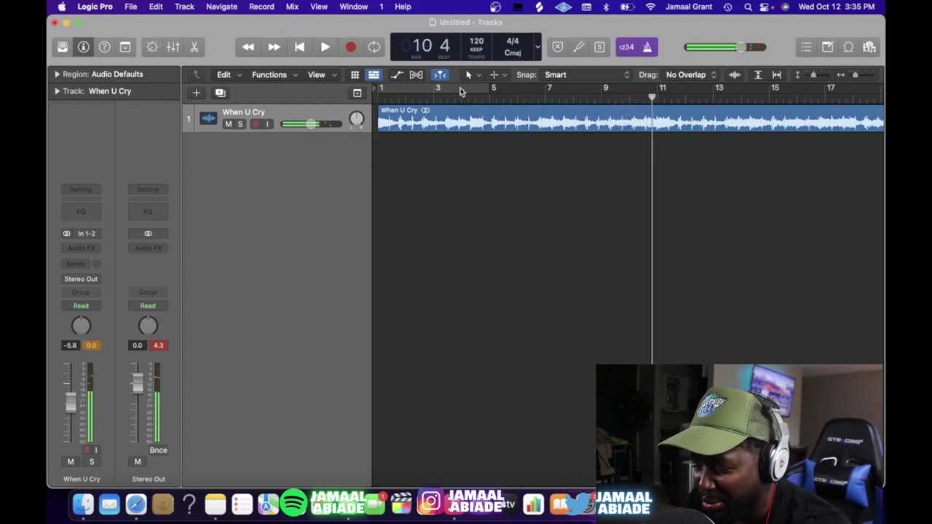
{"action": "key", "text": "ctrl+super+f"}
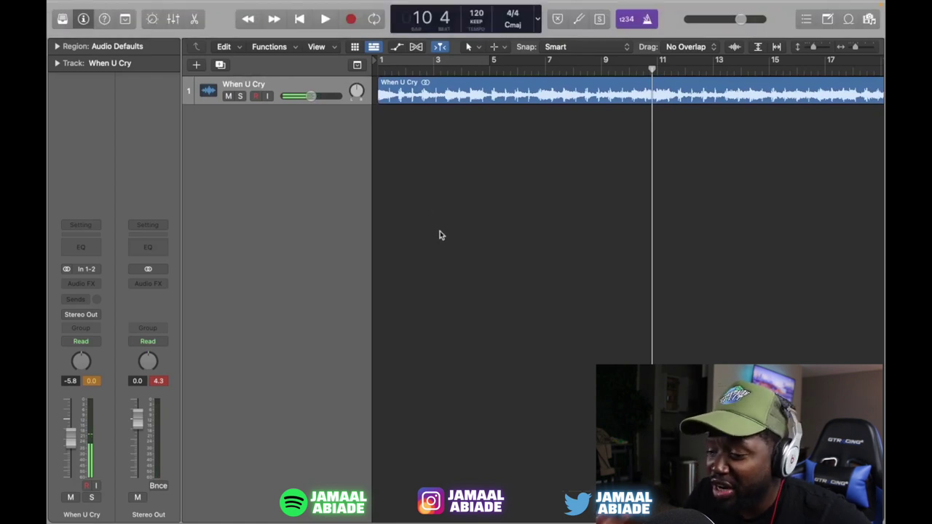
{"action": "key", "text": "Return"}
{"action": "key", "text": "space"}
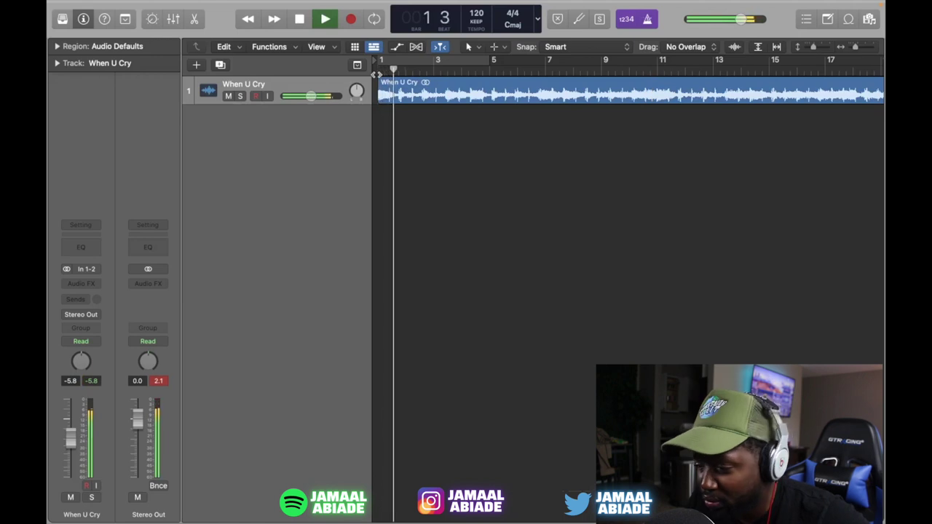
{"action": "key", "text": "space"}
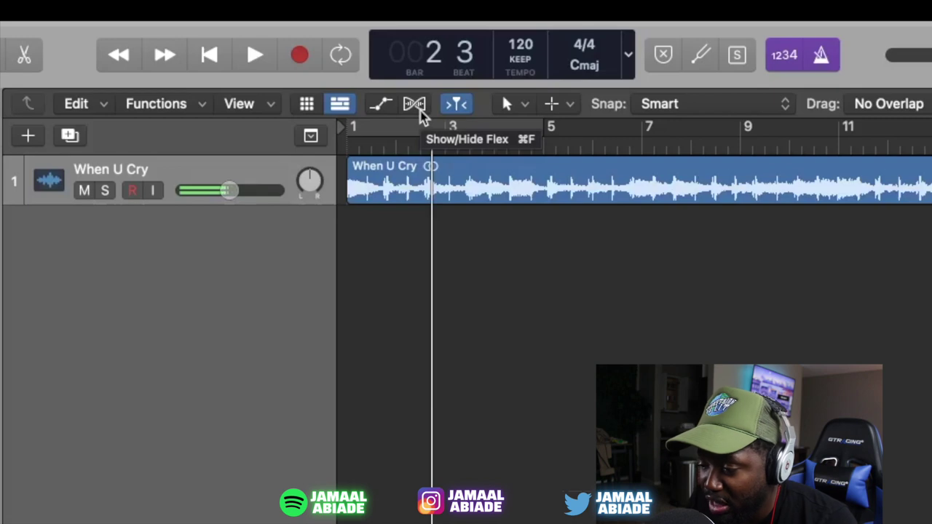
Step: Show the flex controls and turn on flex editing for the When U Cry track
{"action": "left_click", "coordinate": [419, 111]}
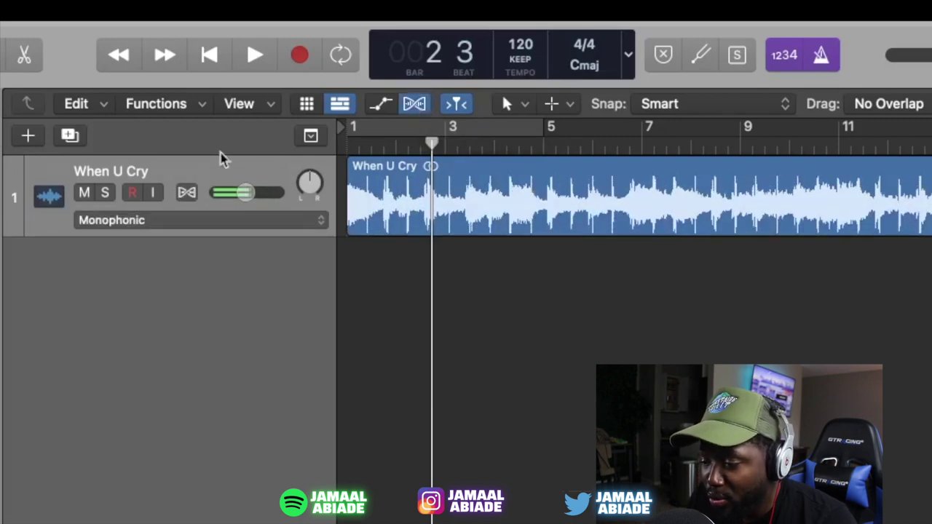
{"action": "left_click", "coordinate": [188, 193]}
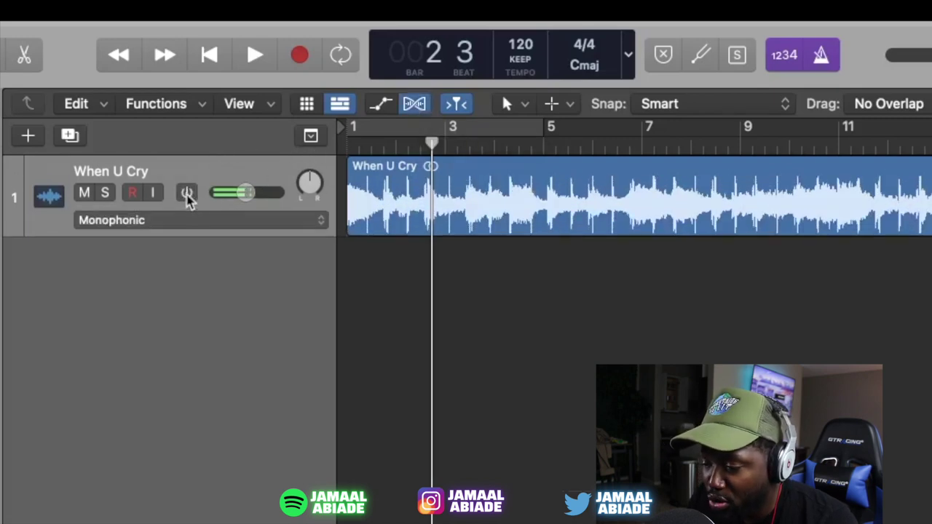
{"action": "left_click", "coordinate": [189, 199]}
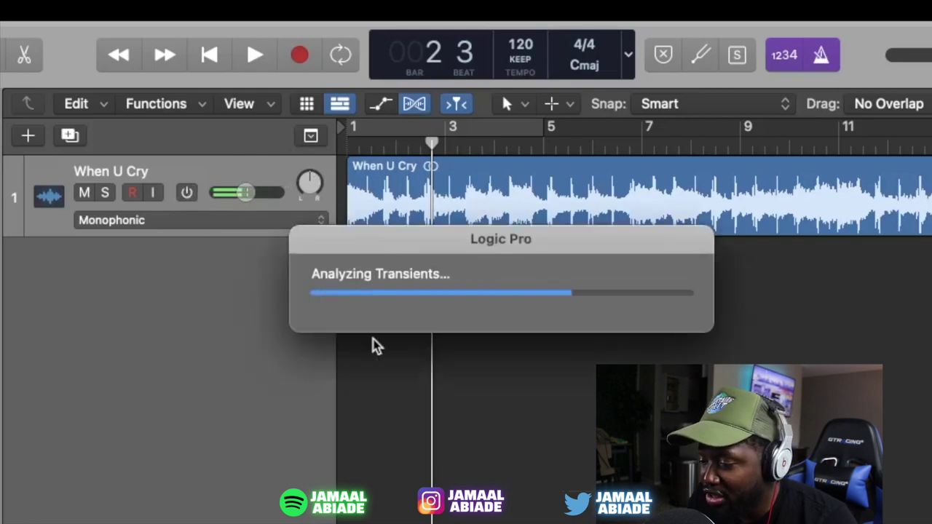
Step: Zoom in on the analysed waveform and check the flex mode list, leaving Polyphonic (Auto)
{"action": "key", "text": "super+Right"}
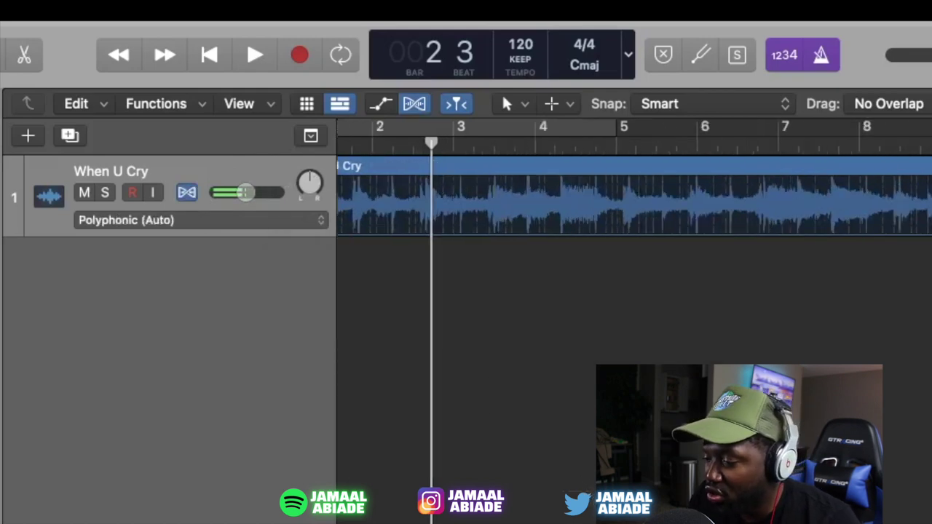
{"action": "key", "text": "super+Right"}
{"action": "scroll", "coordinate": [517, 441], "scroll_direction": "left", "scroll_amount": 5}
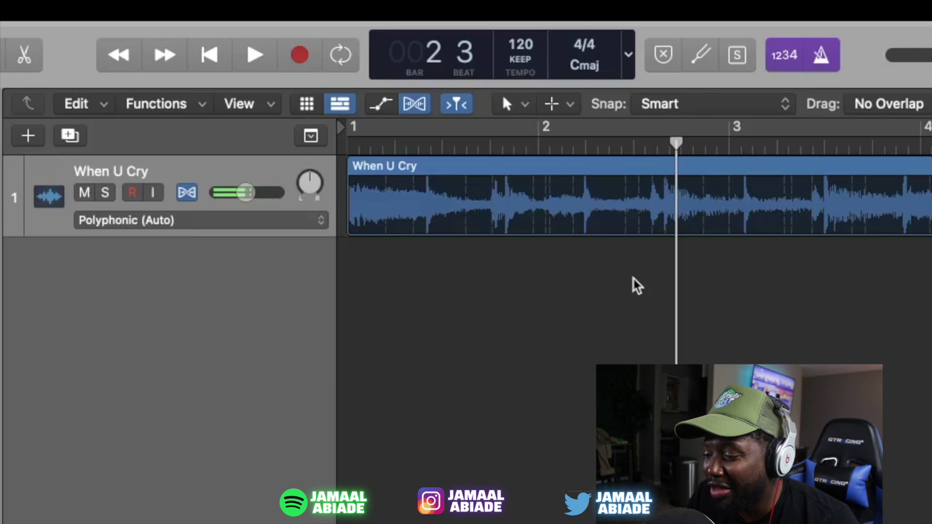
{"action": "key", "text": "super+Right"}
{"action": "scroll", "coordinate": [631, 283], "scroll_direction": "left", "scroll_amount": 2}
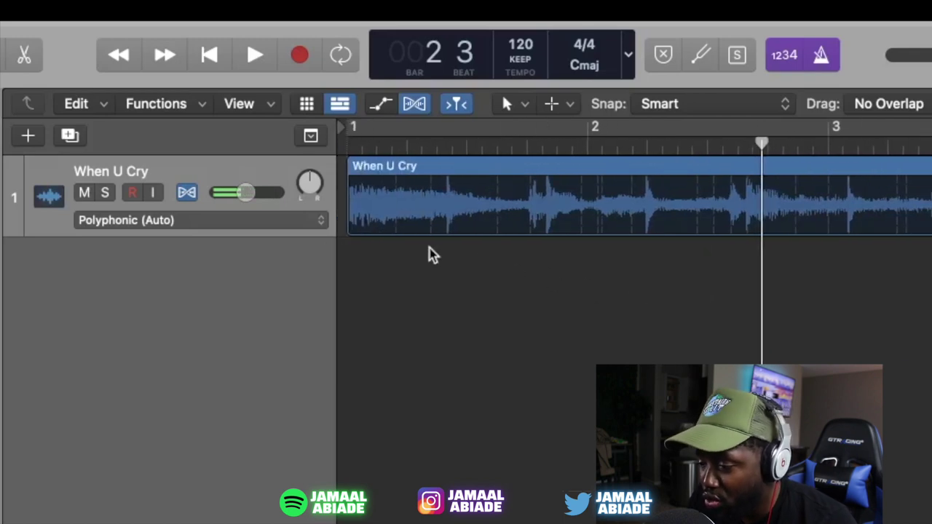
{"action": "left_click", "coordinate": [240, 222]}
{"action": "left_click", "coordinate": [57, 254]}
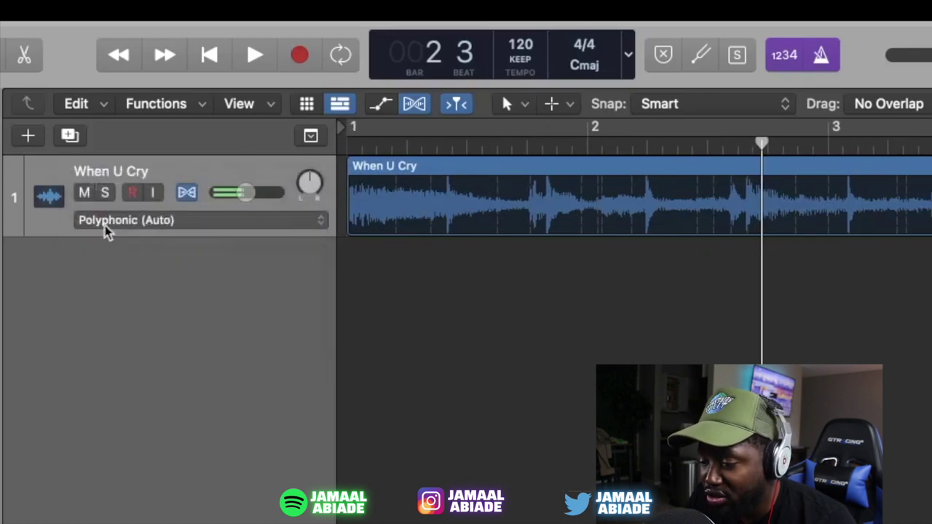
Step: Switch When U Cry to Flex Time - Slicing mode and place a flex marker early in the region
{"action": "left_click", "coordinate": [166, 221]}
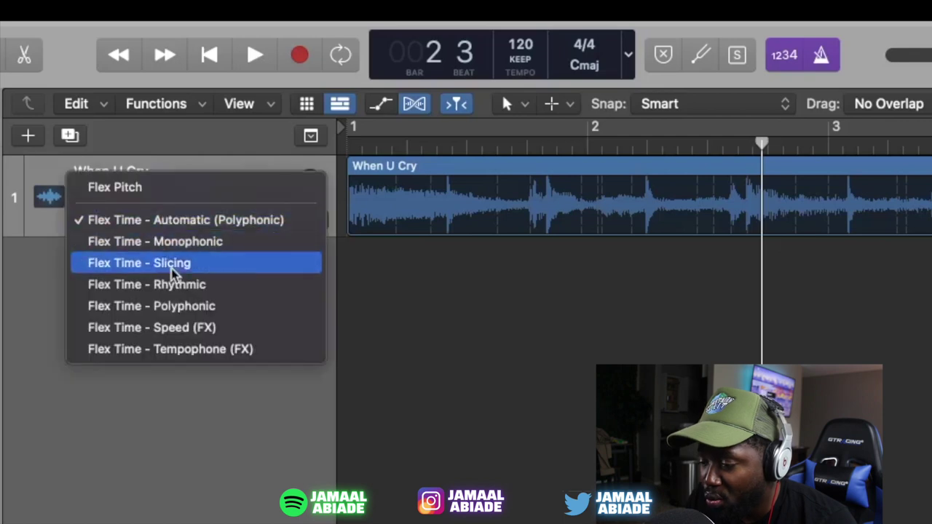
{"action": "left_click", "coordinate": [201, 266]}
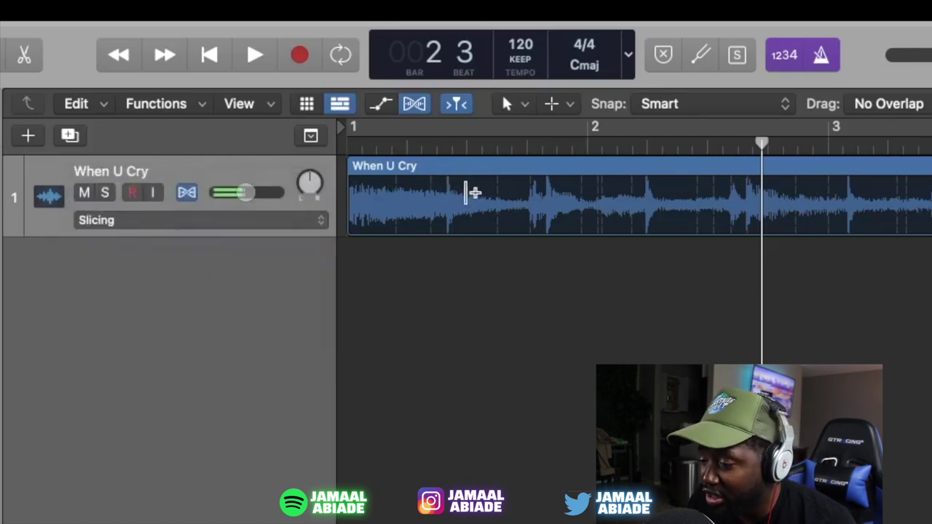
{"action": "left_click", "coordinate": [497, 187]}
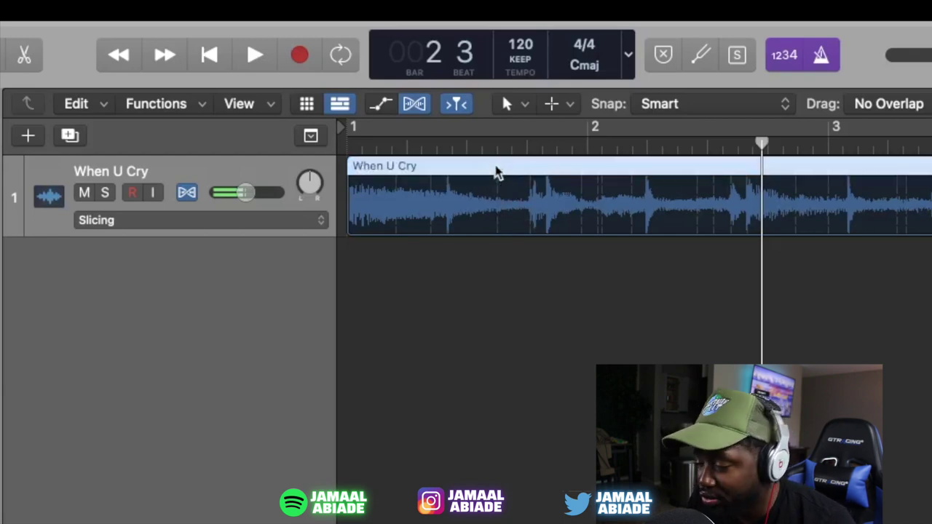
{"action": "scroll", "coordinate": [487, 252], "scroll_direction": "up", "scroll_amount": 5}
{"action": "scroll", "coordinate": [487, 252], "scroll_direction": "down", "scroll_amount": 5}
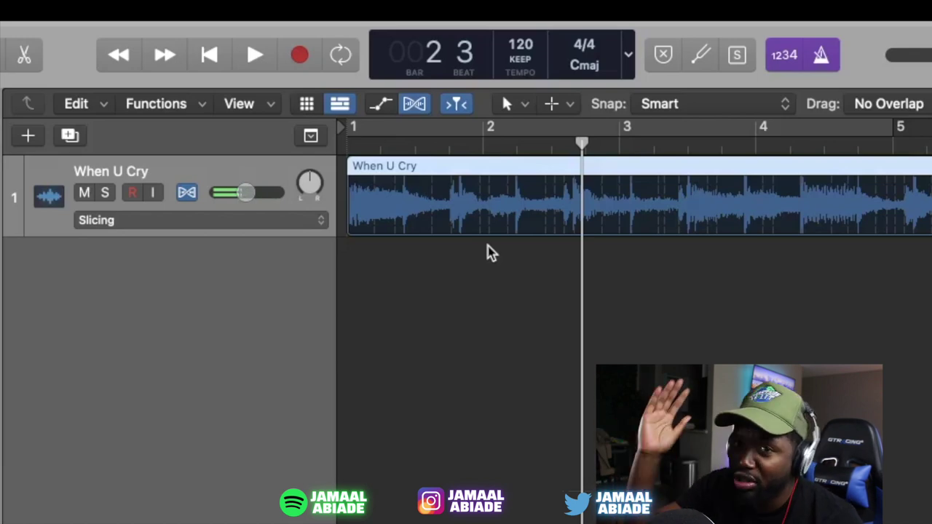
Step: Audition the sample from bar 1 while zooming out to see the whole arrangement
{"action": "key", "text": "Return"}
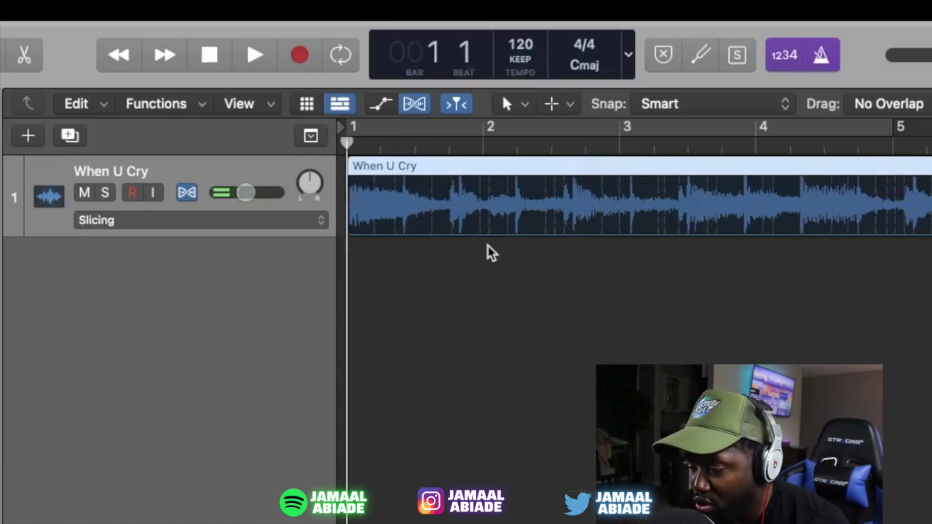
{"action": "key", "text": "super+Right"}
{"action": "key", "text": "super+Right"}
{"action": "key", "text": "super+Right"}
{"action": "key", "text": "super+Right"}
{"action": "key", "text": "super+Left"}
{"action": "key", "text": "super+Left"}
{"action": "key", "text": "super+Left"}
{"action": "key", "text": "space"}
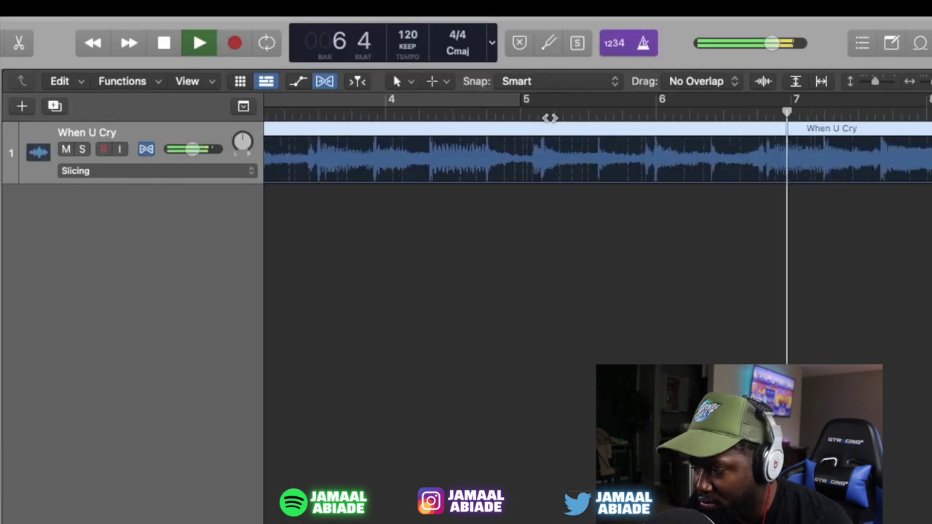
{"action": "key", "text": "space"}
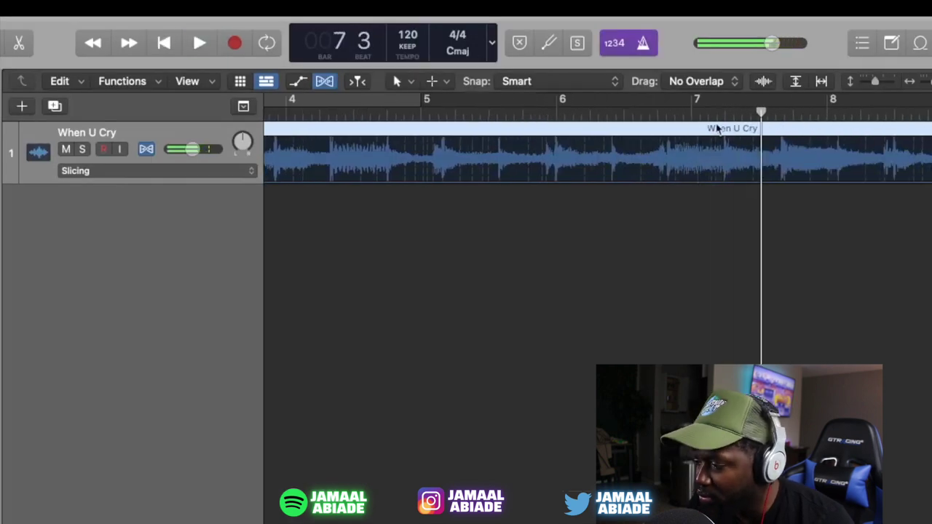
{"action": "key", "text": "space"}
{"action": "key", "text": "space"}
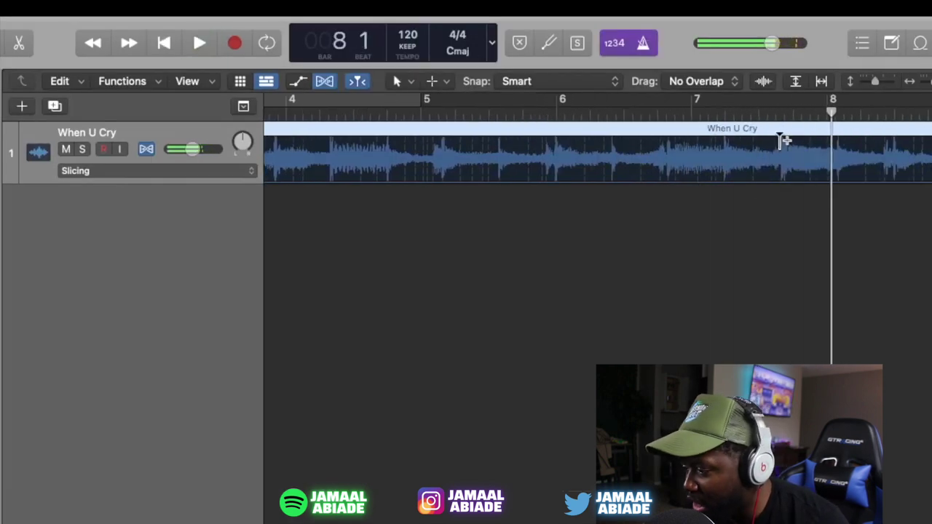
{"action": "key", "text": "super+Left"}
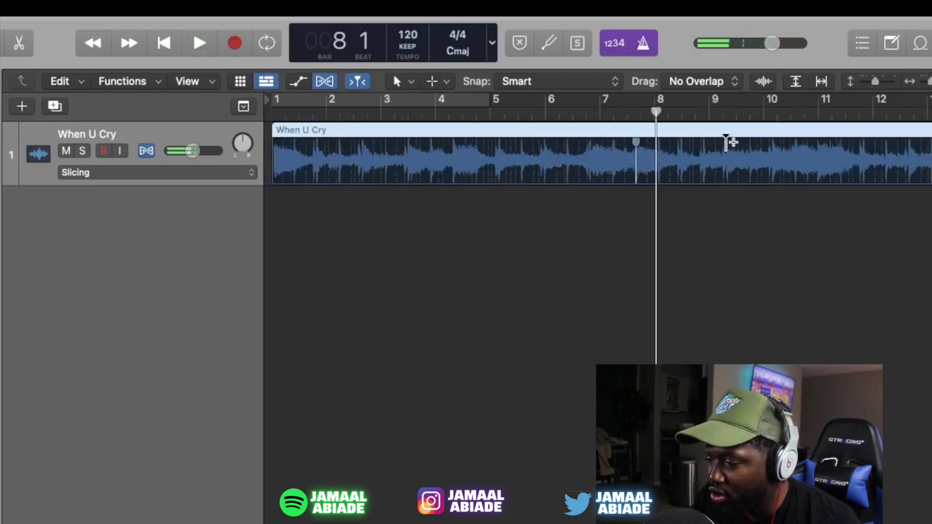
{"action": "key", "text": "Return"}
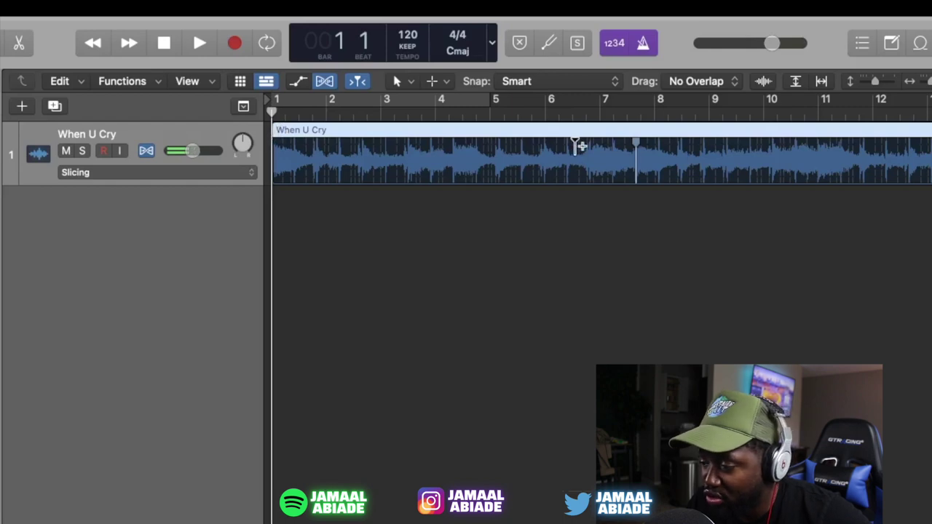
{"action": "key", "text": "super+Left"}
{"action": "left_click", "coordinate": [463, 118]}
{"action": "key", "text": "Return"}
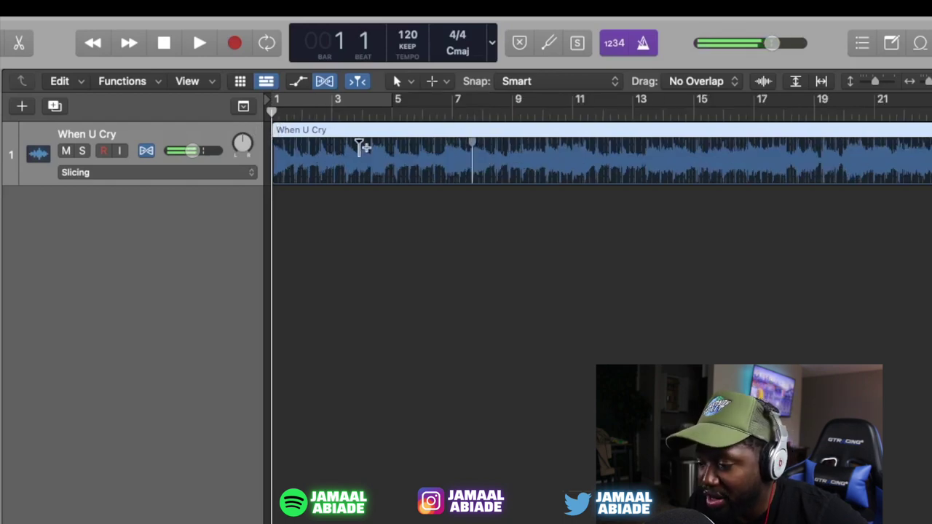
{"action": "key", "text": "space"}
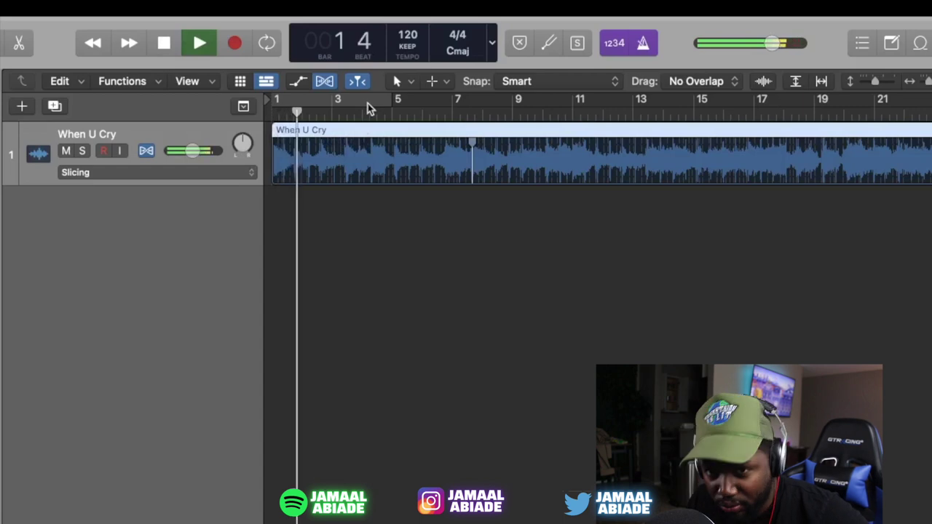
{"action": "key", "text": "space"}
Step: Audition the sample from bars 7, 11 and 13 to choose the cut points
{"action": "left_click", "coordinate": [451, 116]}
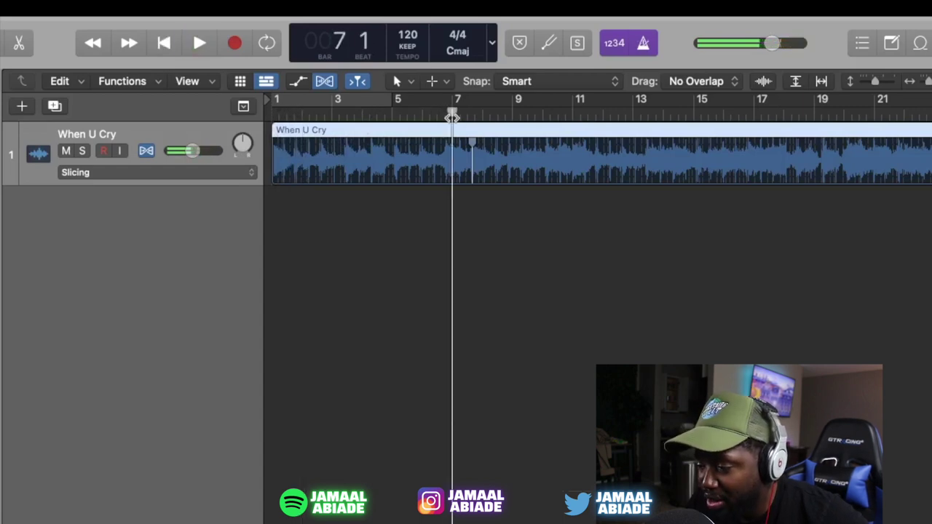
{"action": "key", "text": "space"}
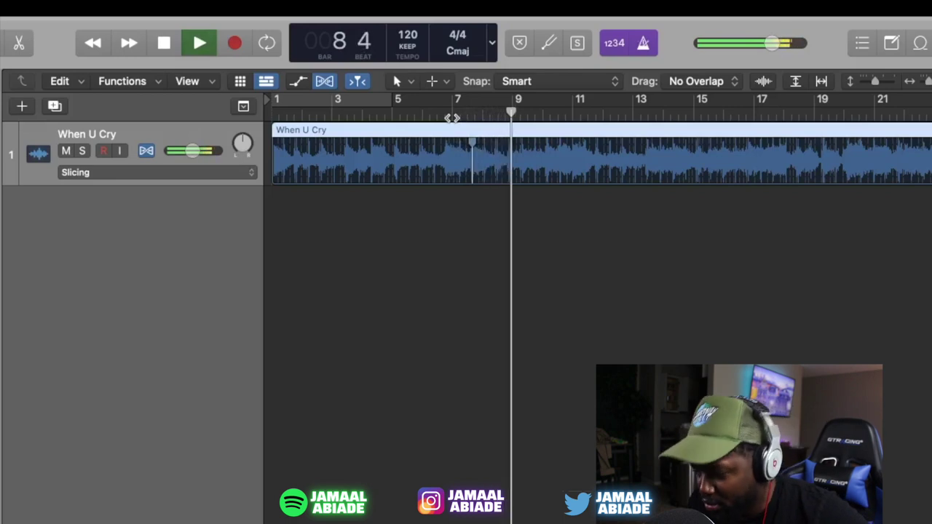
{"action": "left_click", "coordinate": [573, 115]}
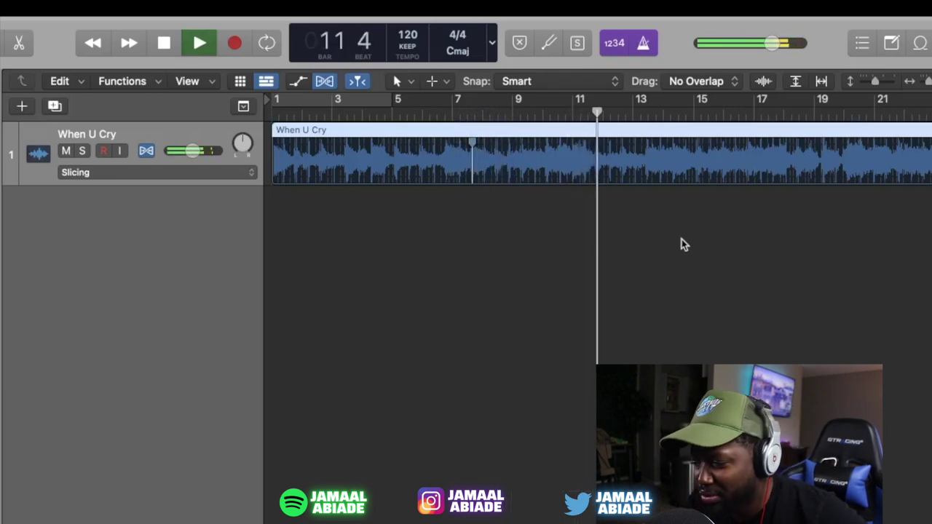
{"action": "scroll", "coordinate": [692, 241], "scroll_direction": "up", "scroll_amount": 5}
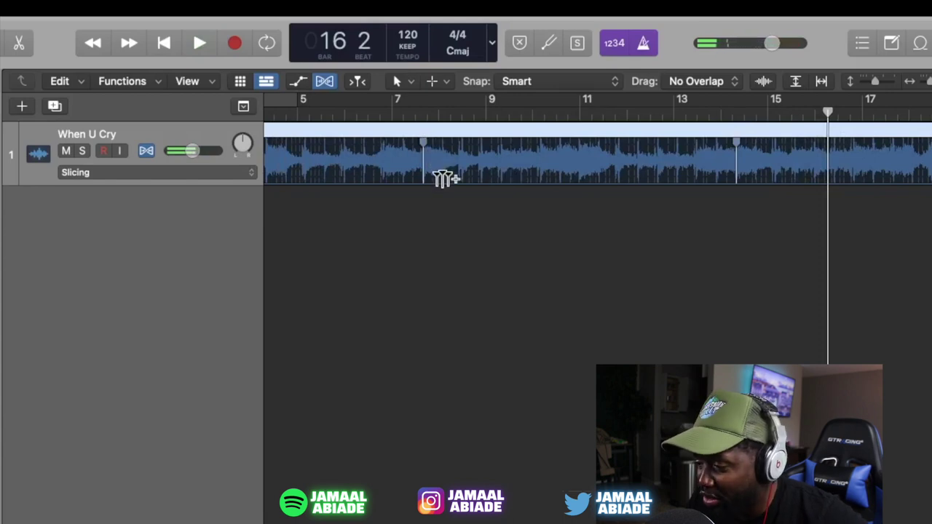
{"action": "left_click", "coordinate": [413, 114]}
{"action": "key", "text": "space"}
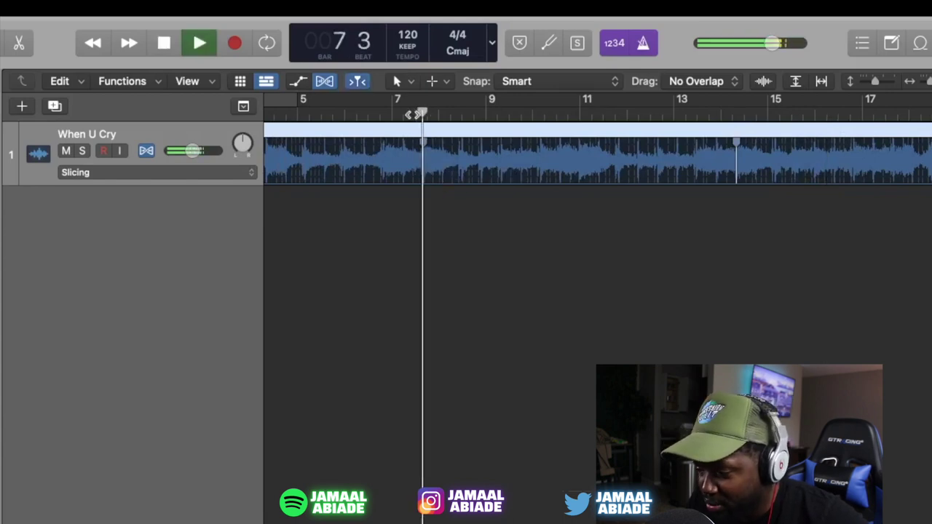
{"action": "key", "text": "space"}
{"action": "left_click", "coordinate": [708, 115]}
{"action": "key", "text": "space"}
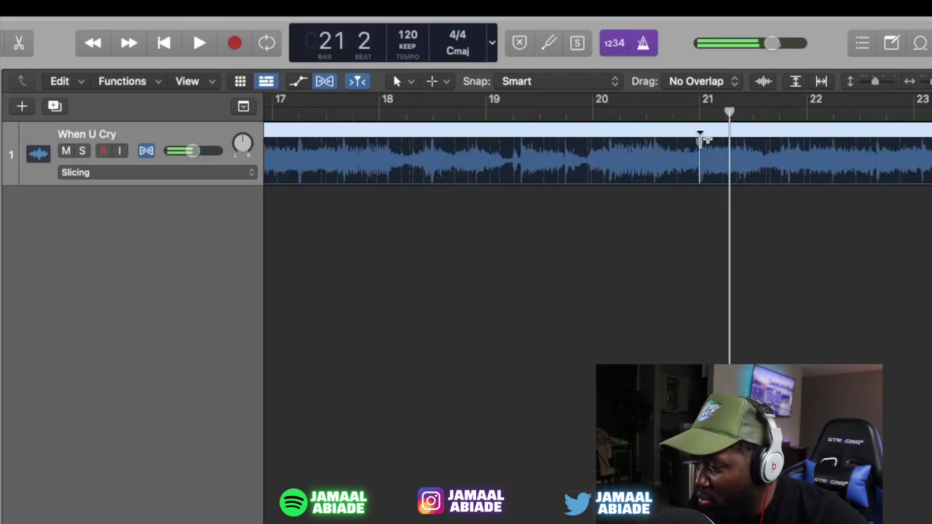
{"action": "key", "text": "super+Left"}
{"action": "key", "text": "super+Left"}
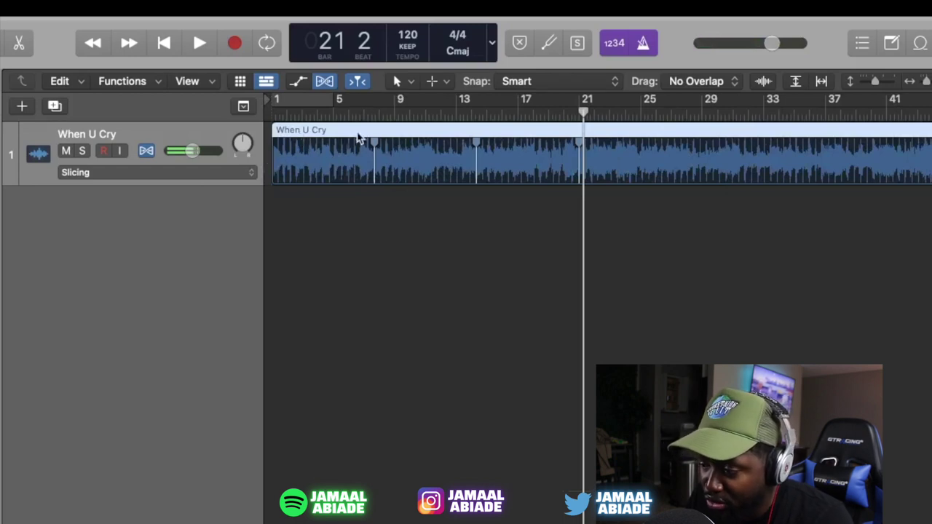
Step: Slice the region at its flex markers and move When U Cry.3 to a new track at bar 1
{"action": "right_click", "coordinate": [456, 134]}
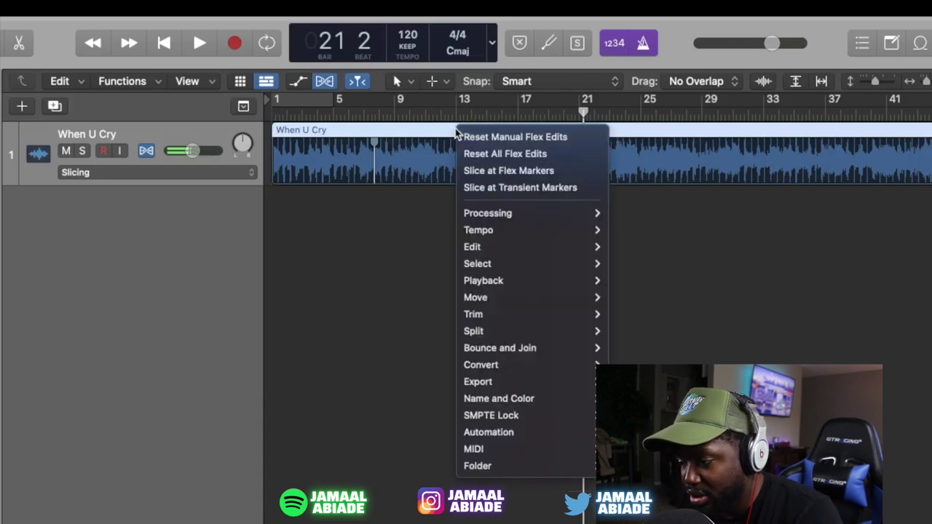
{"action": "left_click", "coordinate": [470, 171]}
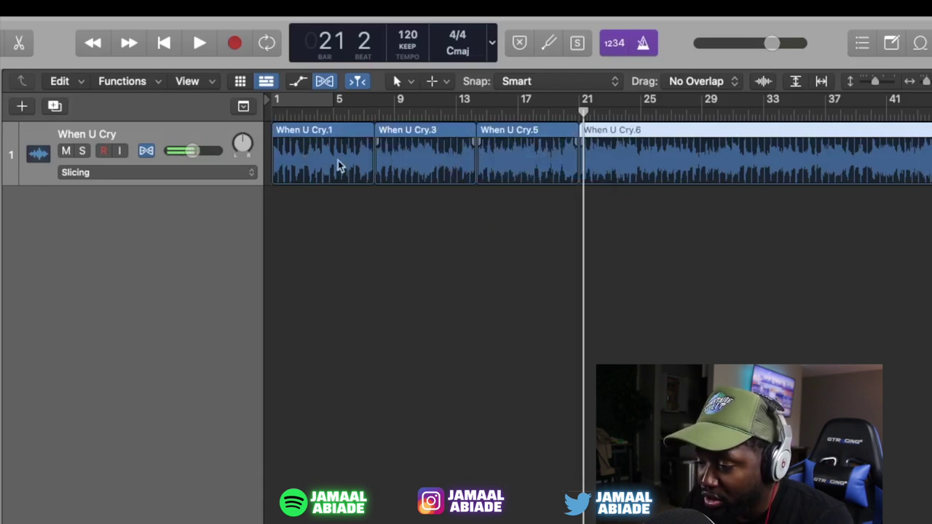
{"action": "left_click", "coordinate": [395, 131]}
{"action": "left_click_drag", "start_coordinate": [395, 131], "coordinate": [290, 304]}
Step: Solo Audio 2, audition the slice, and set a cycle over bars 1–5
{"action": "key", "text": "super+Right"}
{"action": "key", "text": "Return"}
{"action": "left_click", "coordinate": [82, 215]}
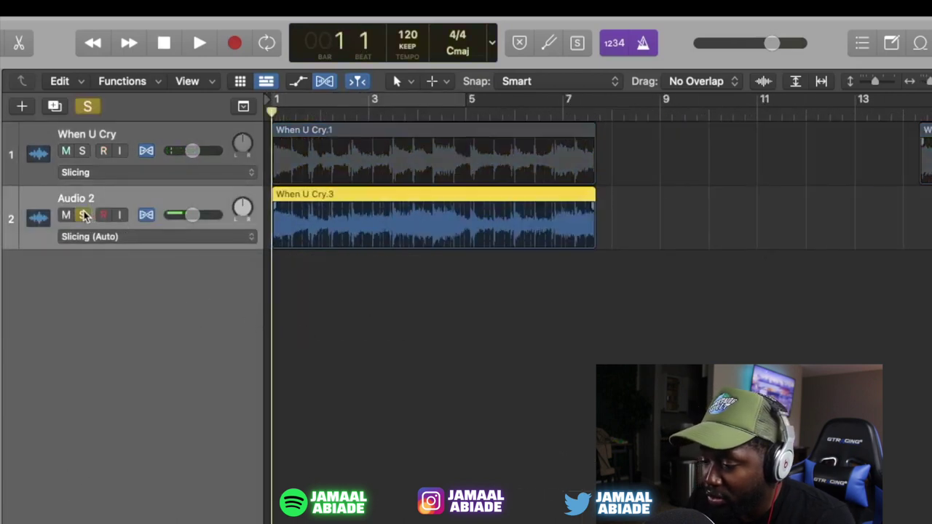
{"action": "key", "text": "space"}
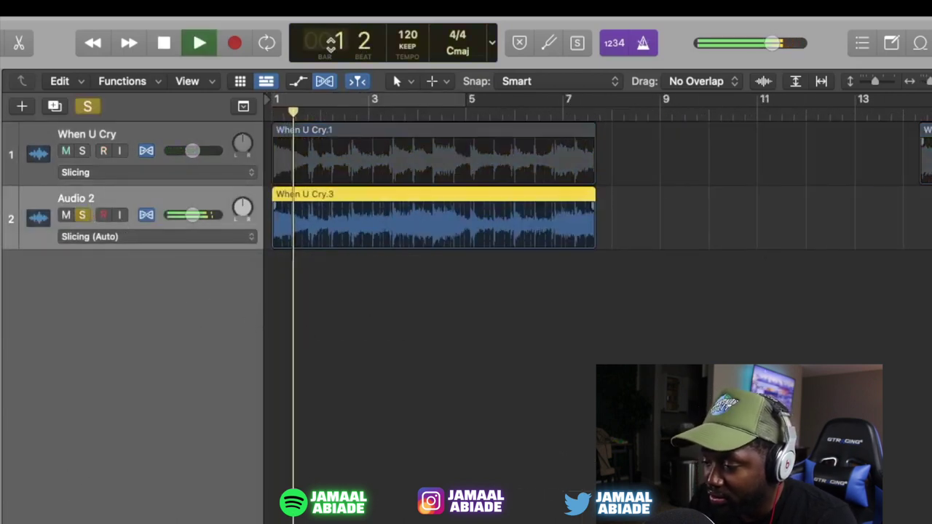
{"action": "left_click", "coordinate": [545, 110]}
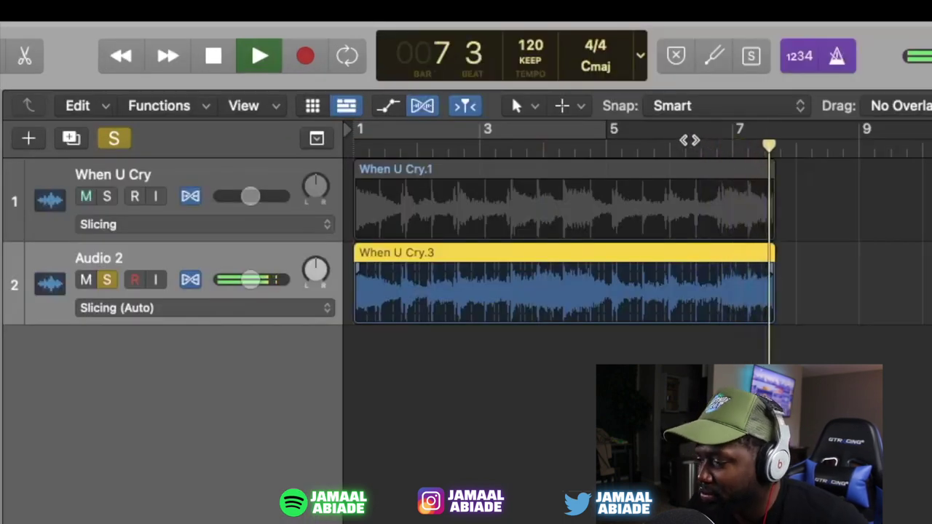
{"action": "key", "text": "space"}
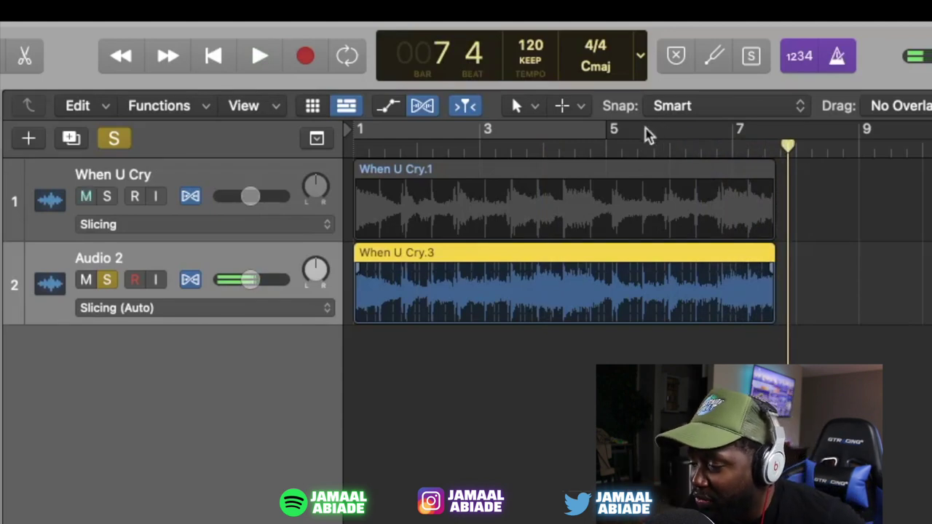
{"action": "left_click", "coordinate": [583, 138]}
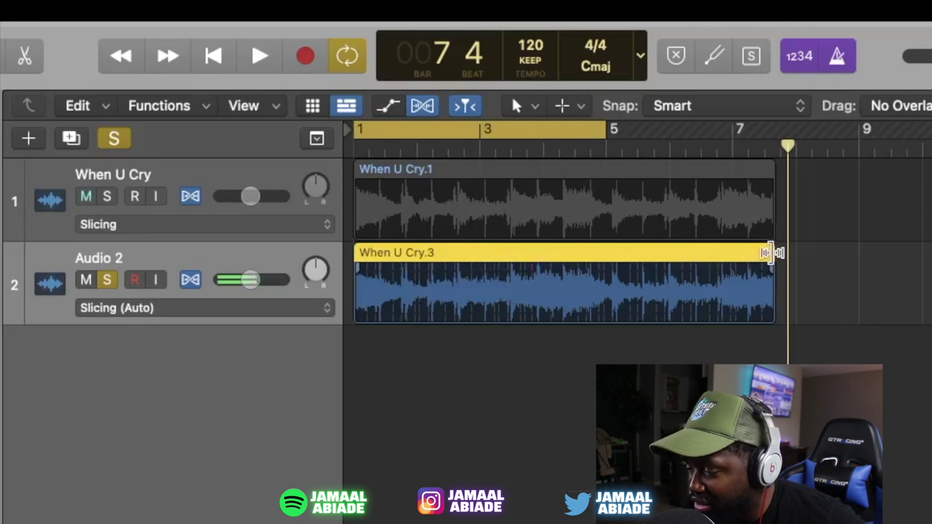
Step: Time-stretch When U Cry.3 to a new length and audition it from bar 1
{"action": "left_click_drag", "start_coordinate": [772, 252], "coordinate": [606, 264]}
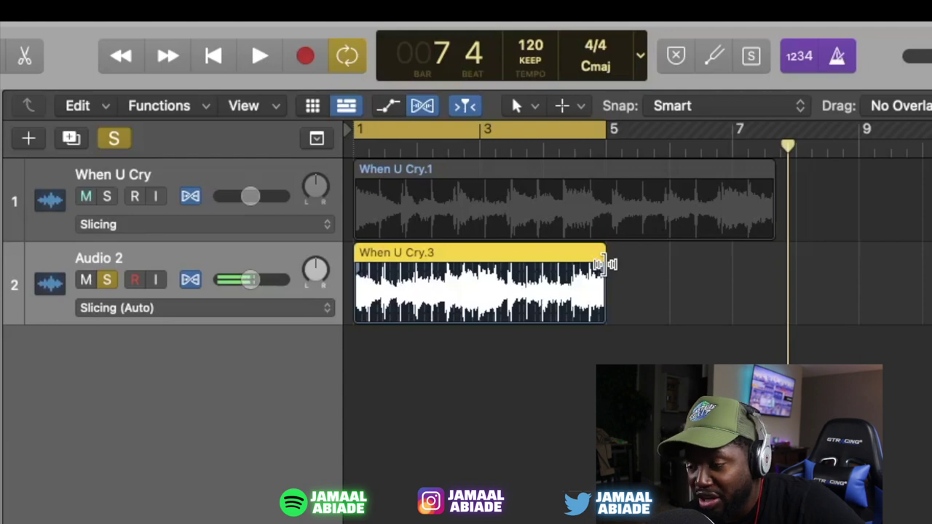
{"action": "key", "text": "space"}
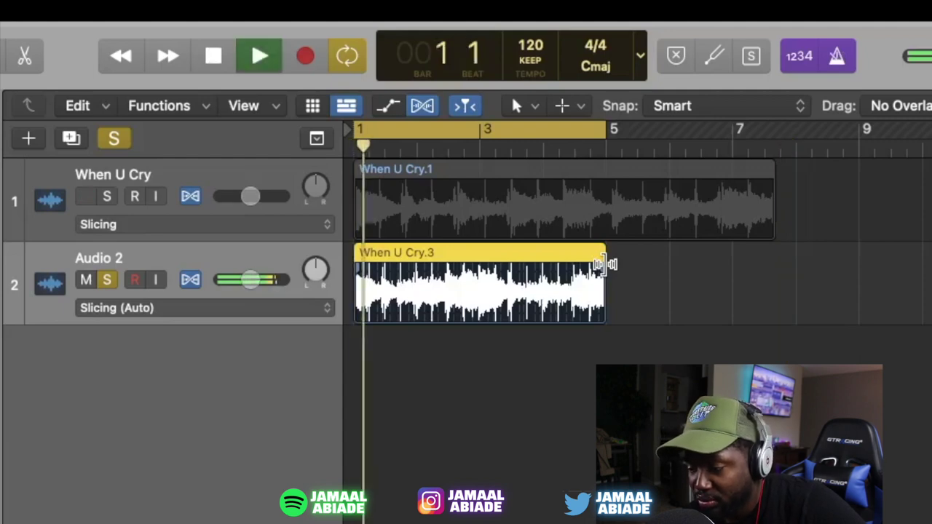
{"action": "key", "text": "super+Right"}
{"action": "key", "text": "super+Right"}
{"action": "key", "text": "super+Right"}
{"action": "key", "text": "super+Left"}
{"action": "key", "text": "super+Left"}
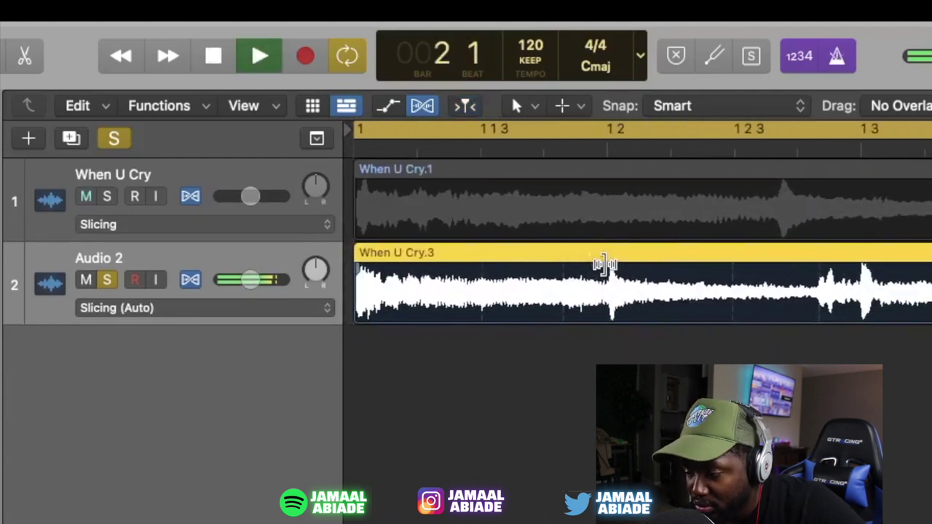
{"action": "key", "text": "super+Left"}
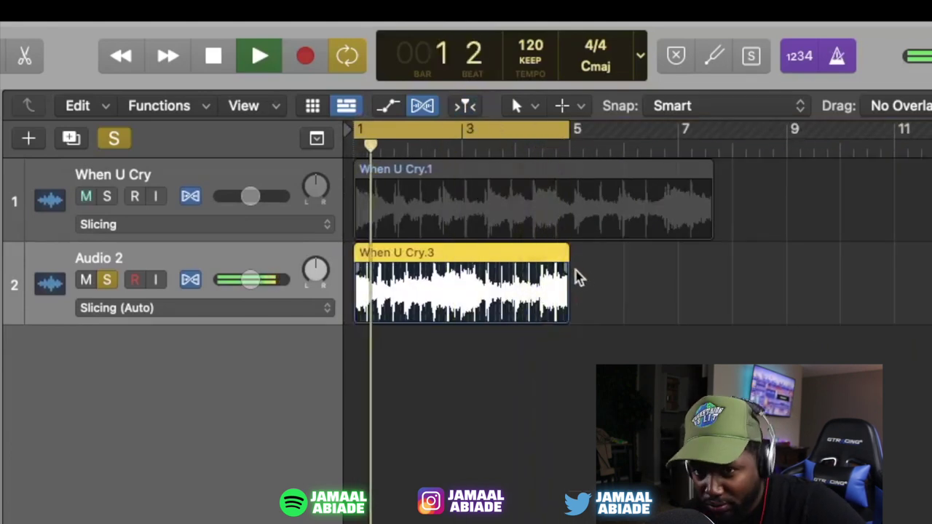
{"action": "key", "text": "space"}
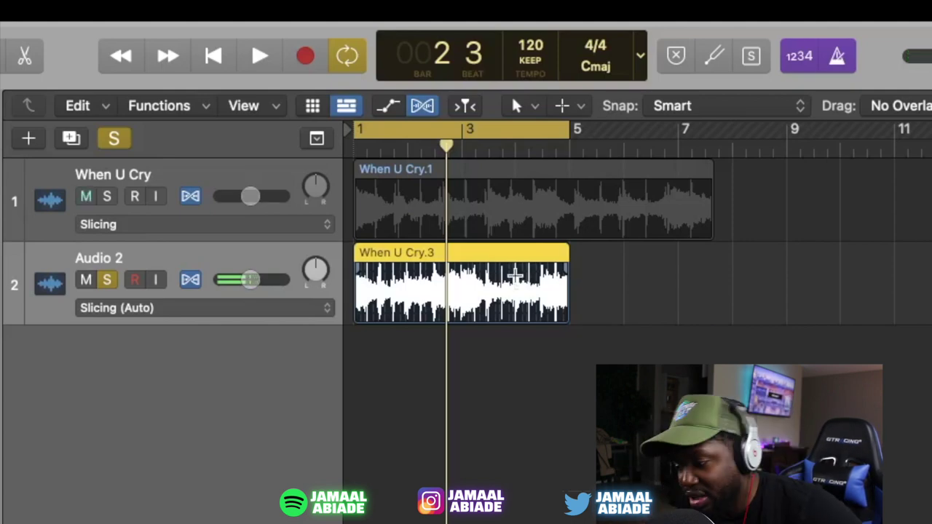
Step: Undo the overshoot and stretch When U Cry.3 to end exactly at bar 5
{"action": "key", "text": "super+z"}
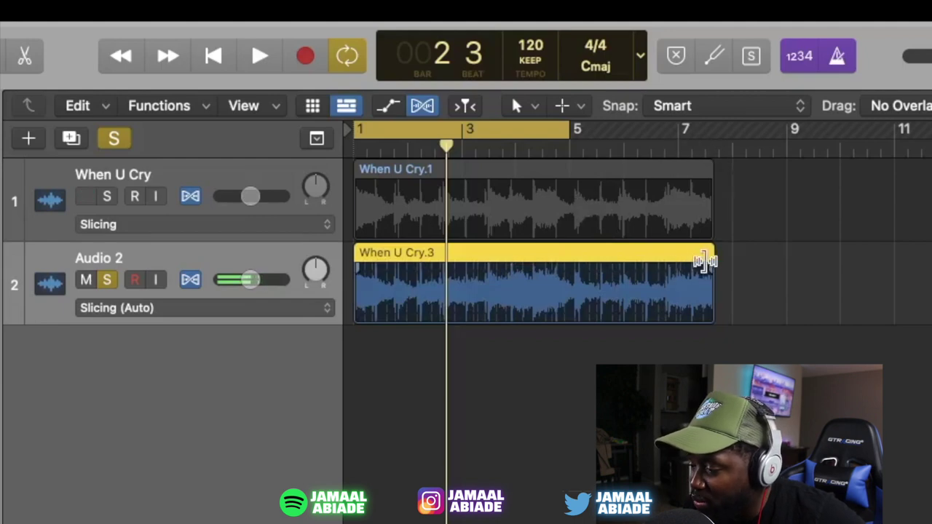
{"action": "left_click_drag", "start_coordinate": [704, 261], "coordinate": [561, 263]}
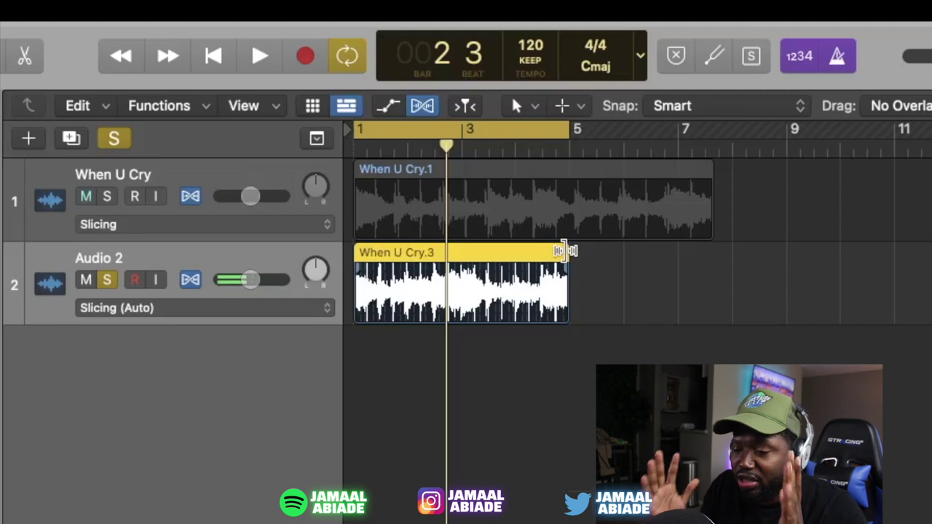
{"action": "key", "text": "super+f"}
{"action": "key", "text": "space"}
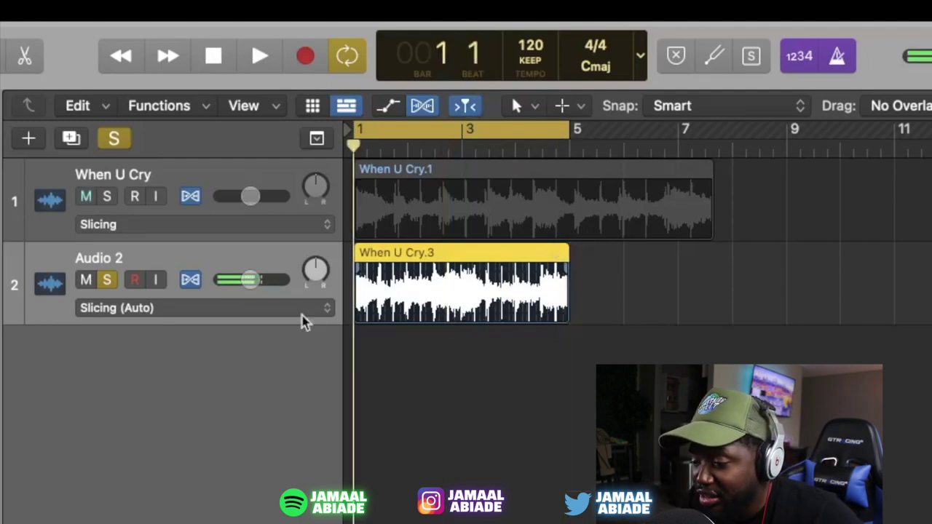
Step: Switch Audio 2 to Flex Time - Speed (FX) and audition the slice
{"action": "left_click", "coordinate": [292, 309]}
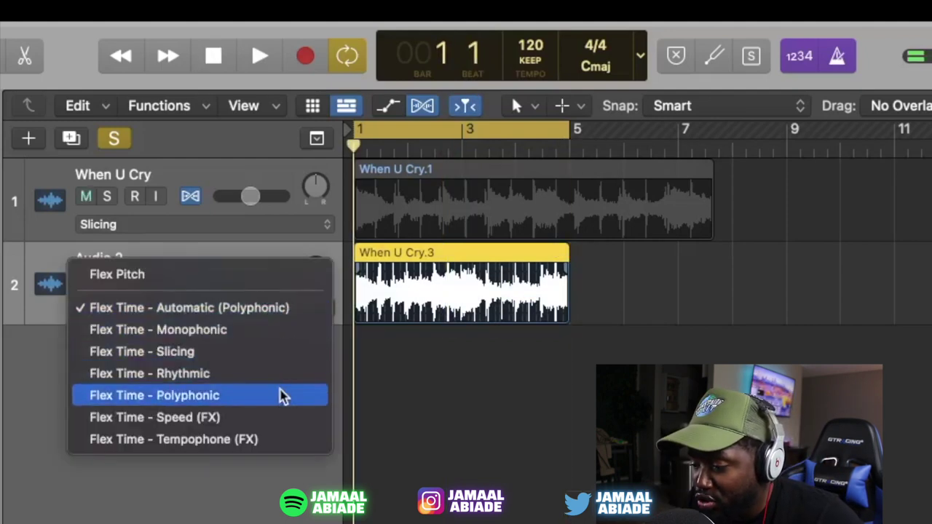
{"action": "left_click", "coordinate": [280, 416]}
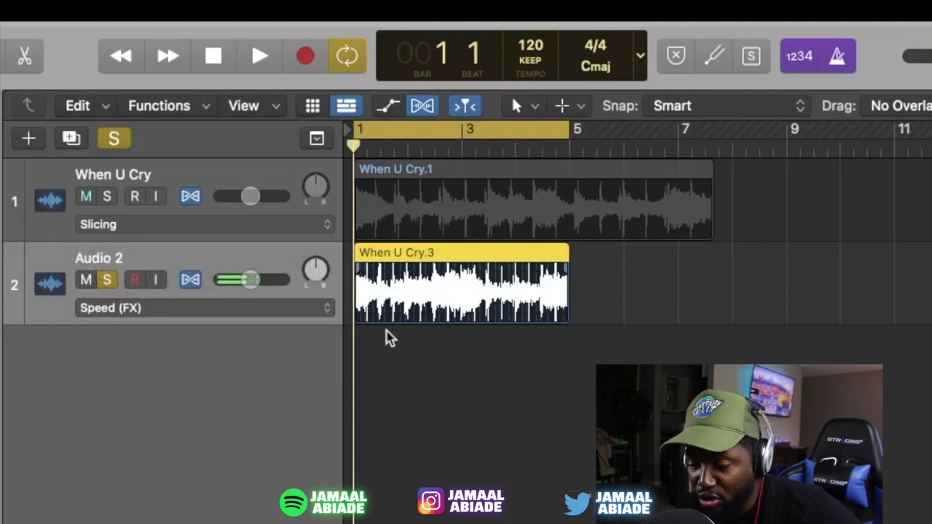
{"action": "key", "text": "space"}
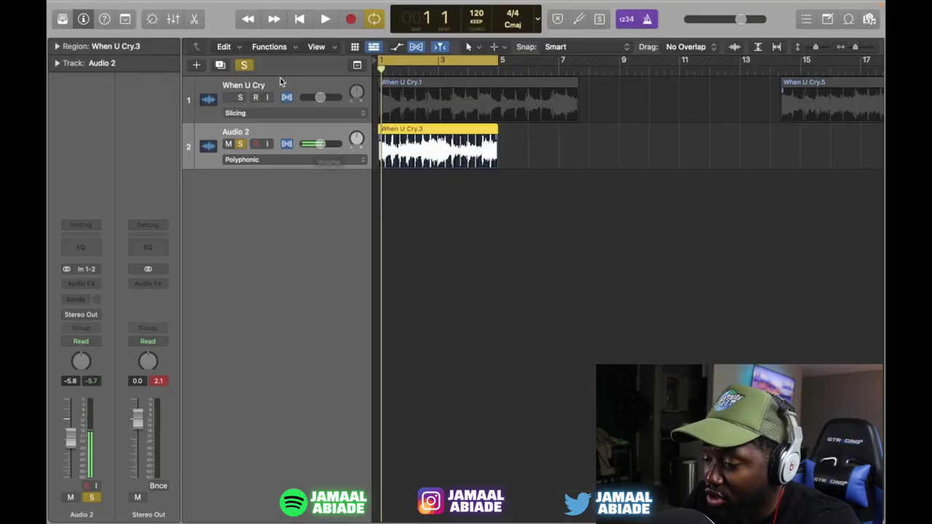
Step: Stretch When U Cry.1 to end at bar 5 and place another slice on Audio 3 at bar 1
{"action": "left_click", "coordinate": [280, 81]}
{"action": "left_click_drag", "start_coordinate": [577, 82], "coordinate": [499, 87]}
{"action": "left_click_drag", "start_coordinate": [802, 85], "coordinate": [373, 275]}
{"action": "key", "text": "super+Right"}
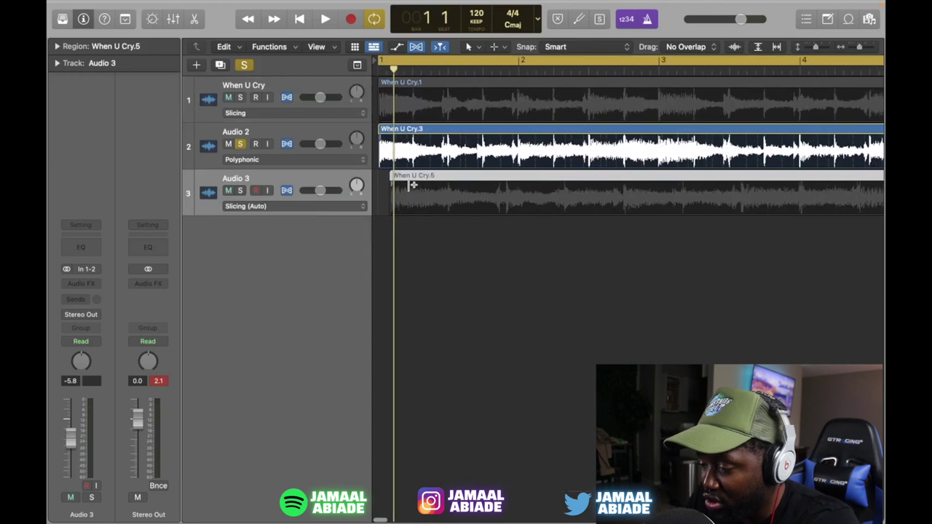
{"action": "left_click_drag", "start_coordinate": [404, 180], "coordinate": [379, 183]}
{"action": "key", "text": "super+Left"}
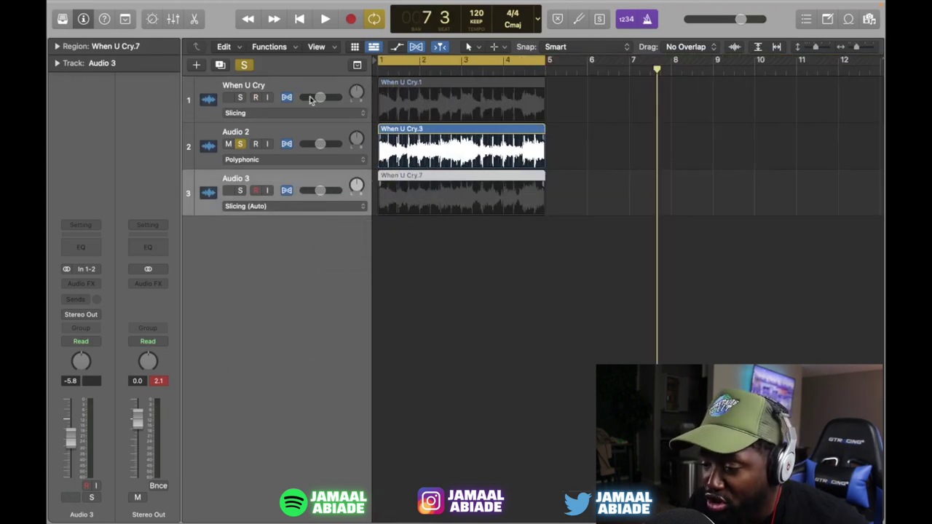
Step: Unsolo Audio 2 and play all tracks together, checking around bars 21–22
{"action": "left_click", "coordinate": [240, 97]}
{"action": "key", "text": "space"}
{"action": "key", "text": "super+Left"}
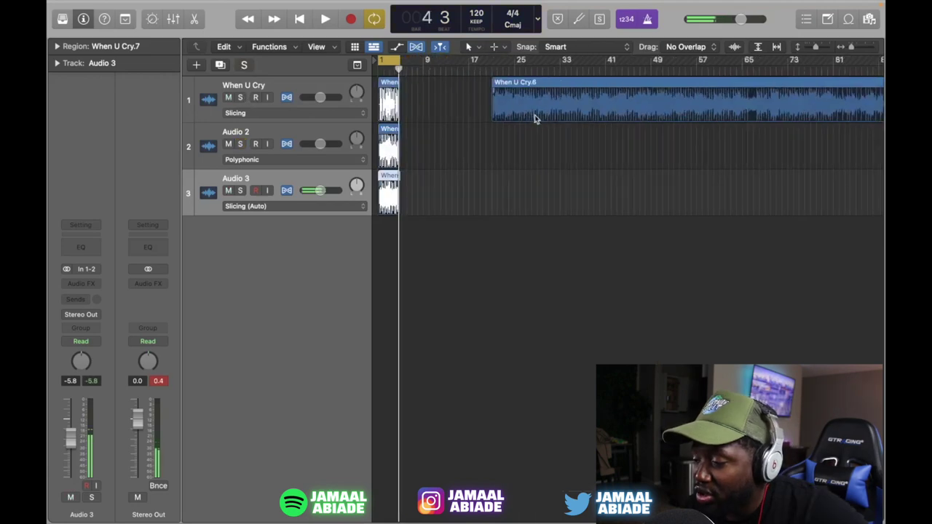
{"action": "left_click", "coordinate": [494, 71]}
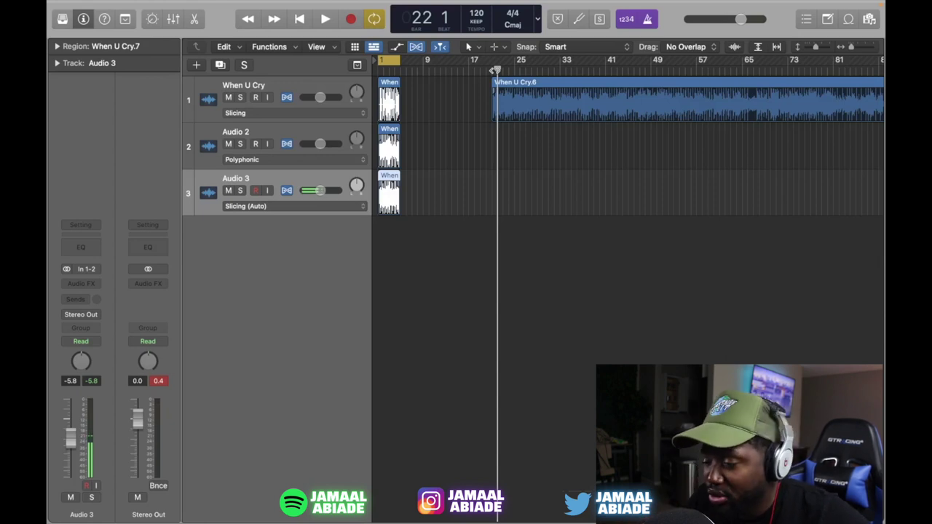
{"action": "left_click", "coordinate": [490, 71]}
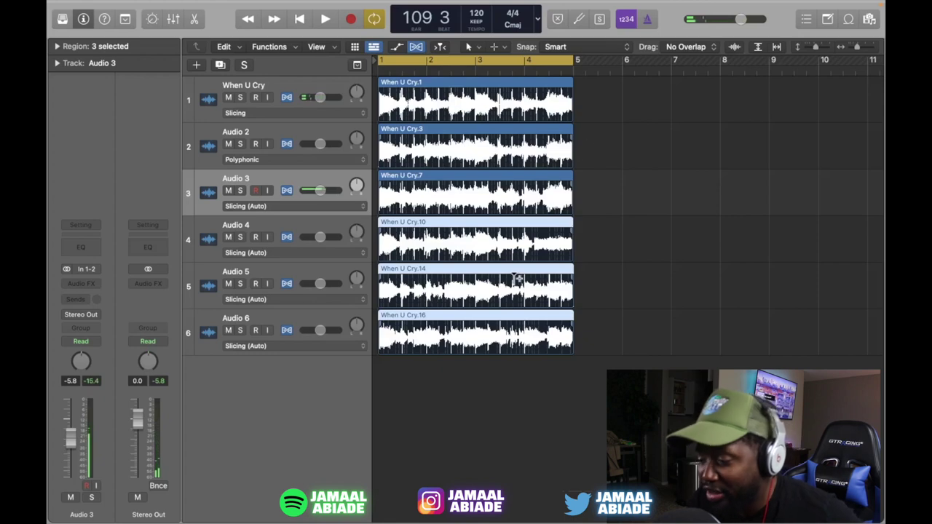
Step: Solo and audition the first track, then rename it Lead
{"action": "key", "text": "super+a"}
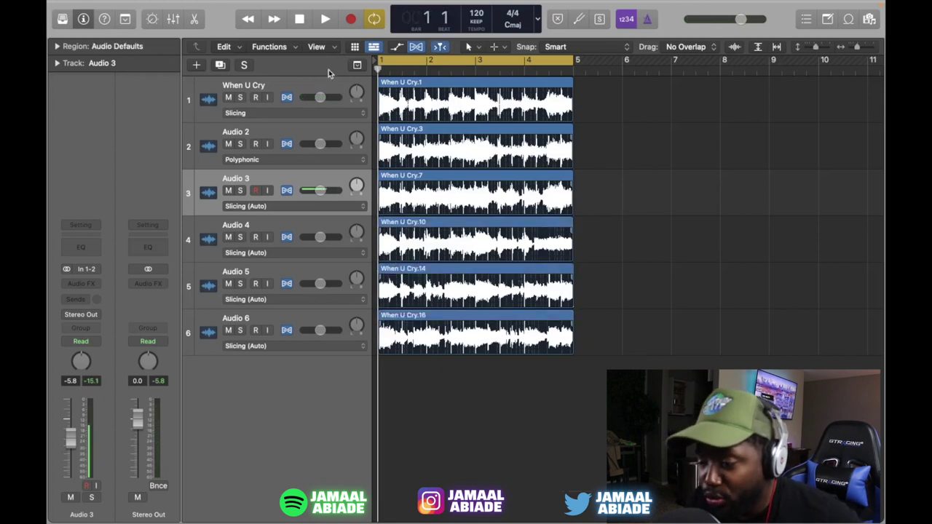
{"action": "left_click", "coordinate": [240, 98]}
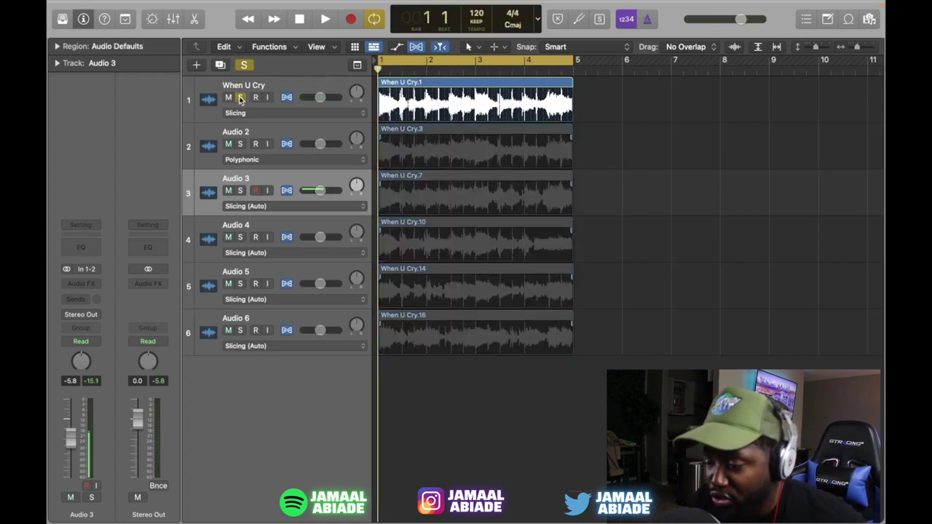
{"action": "key", "text": "space"}
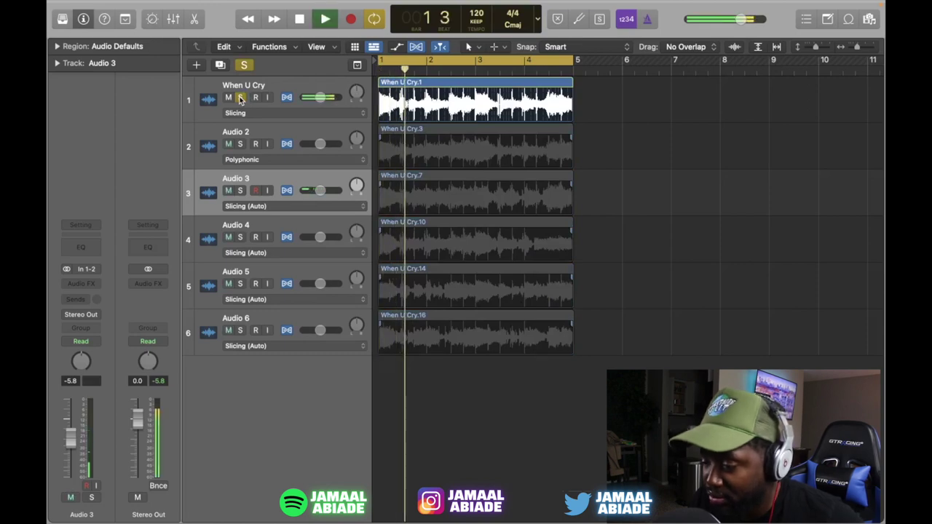
{"action": "double_click", "coordinate": [242, 85]}
{"action": "type", "text": "Lead"}
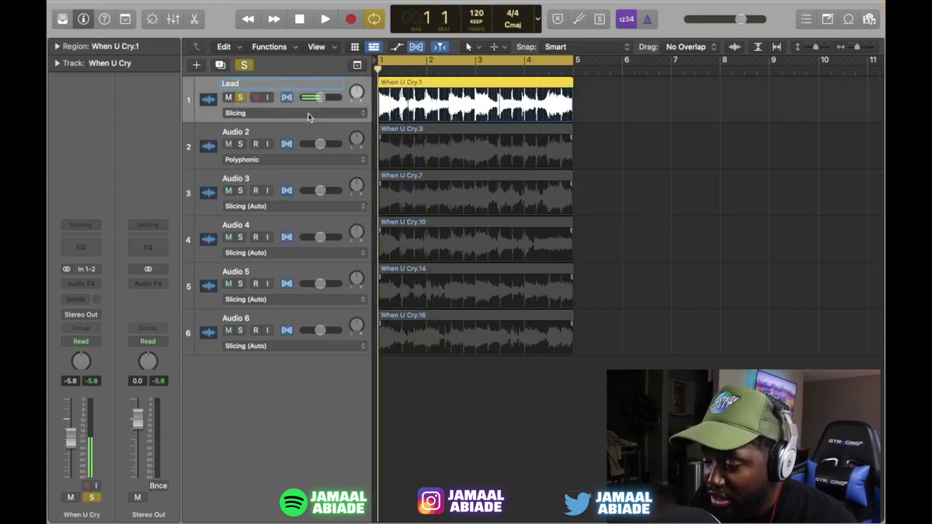
{"action": "left_click", "coordinate": [298, 137]}
Step: Audition track 2 alone and rename it Lead - When U Cry
{"action": "left_click", "coordinate": [240, 144]}
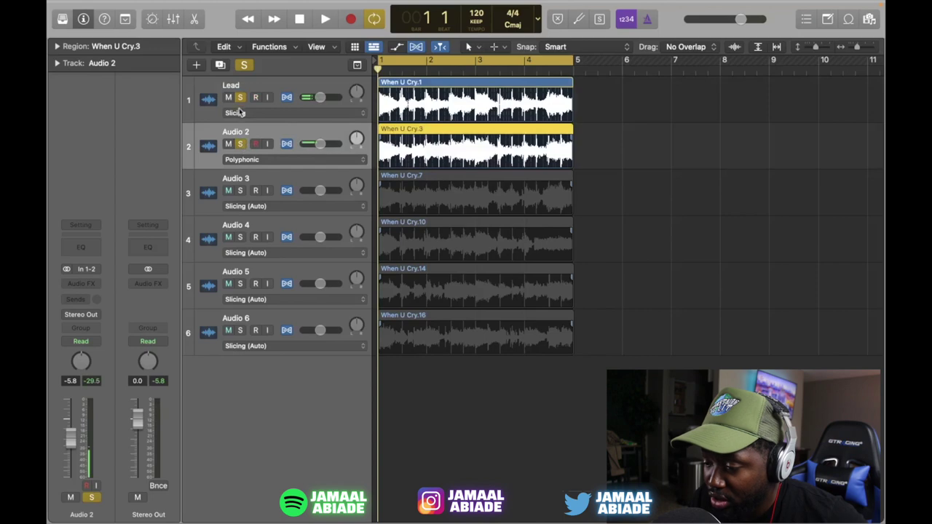
{"action": "left_click", "coordinate": [239, 98]}
{"action": "key", "text": "space"}
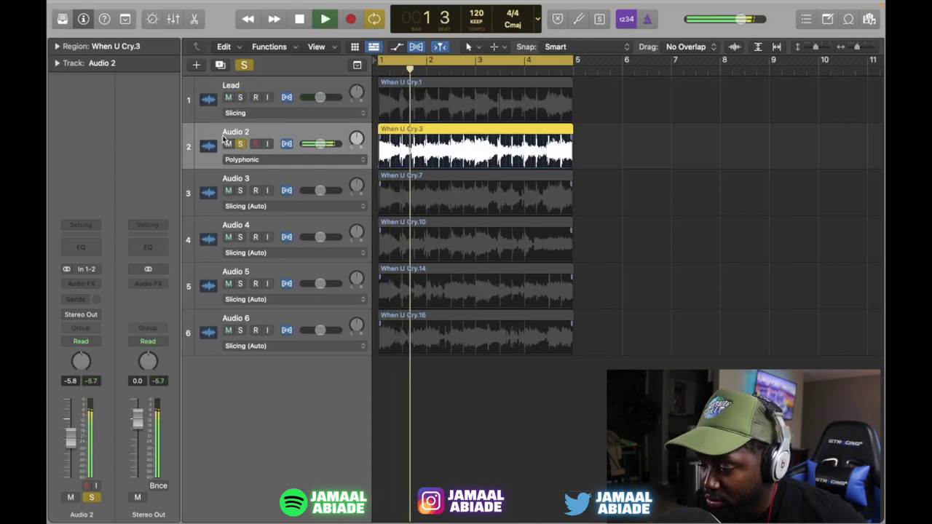
{"action": "key", "text": "space"}
{"action": "left_click", "coordinate": [567, 231]}
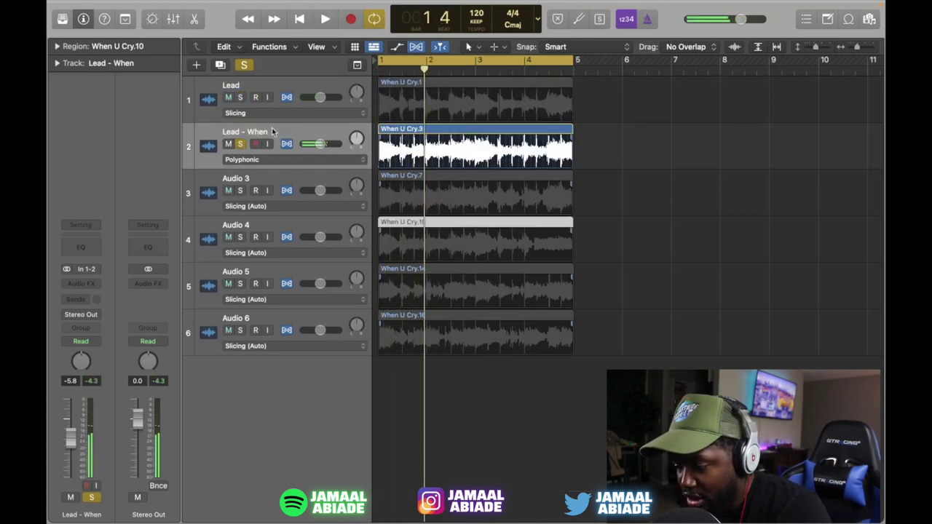
{"action": "double_click", "coordinate": [272, 130]}
{"action": "left_click", "coordinate": [239, 191]}
{"action": "key", "text": "space"}
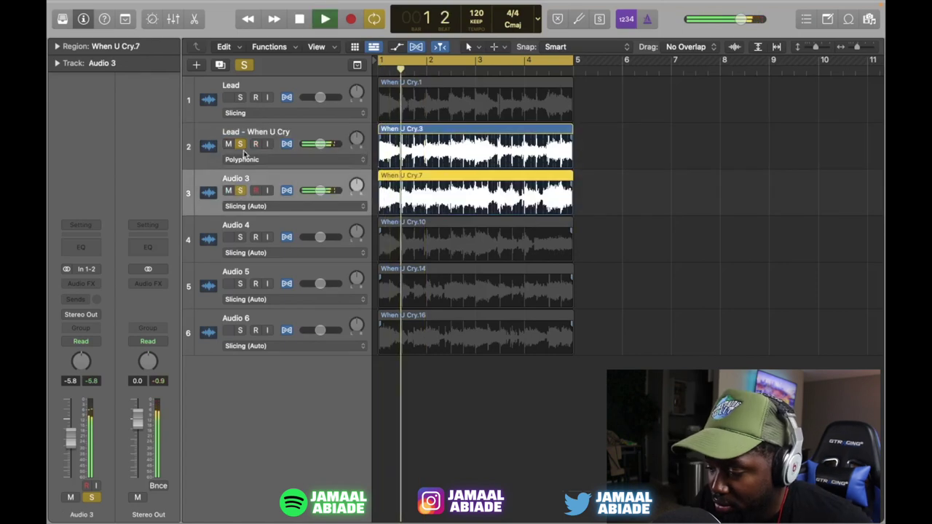
Step: Audition track 3 and name it Ill just die
{"action": "left_click", "coordinate": [240, 143]}
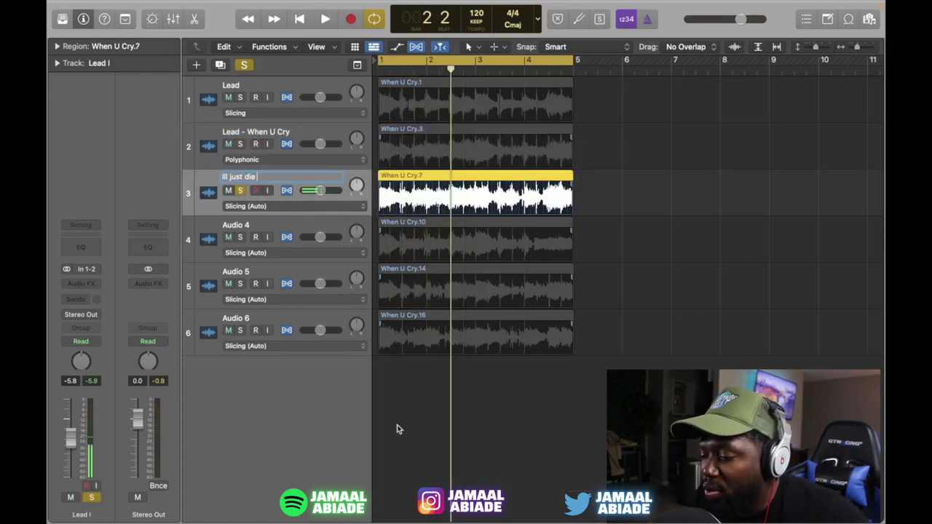
{"action": "key", "text": "Return"}
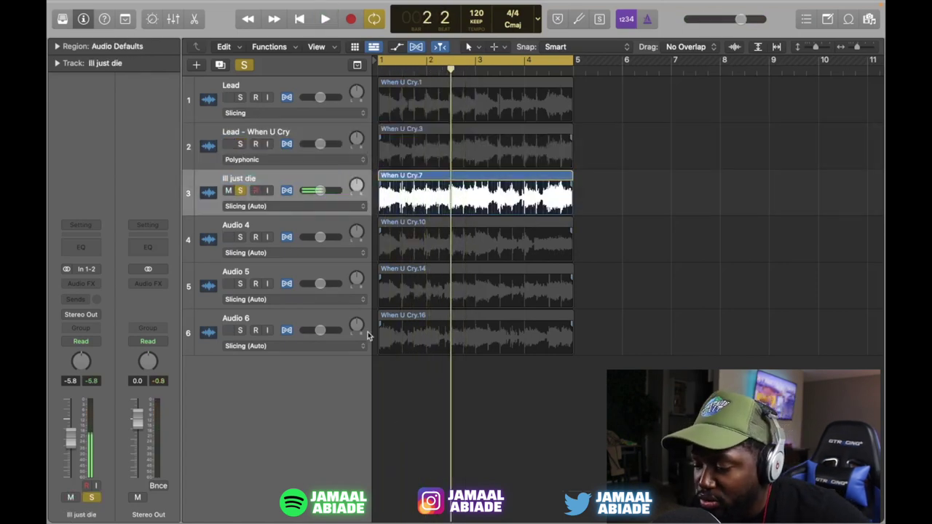
{"action": "key", "text": "Return"}
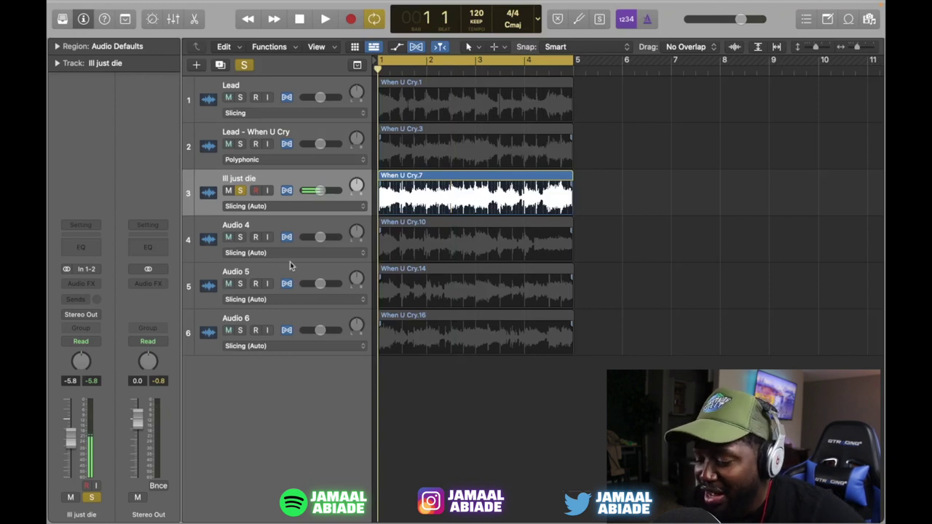
Step: Solo and audition Audio 4 and Audio 5 in turn, then clear all solos
{"action": "left_click", "coordinate": [215, 267]}
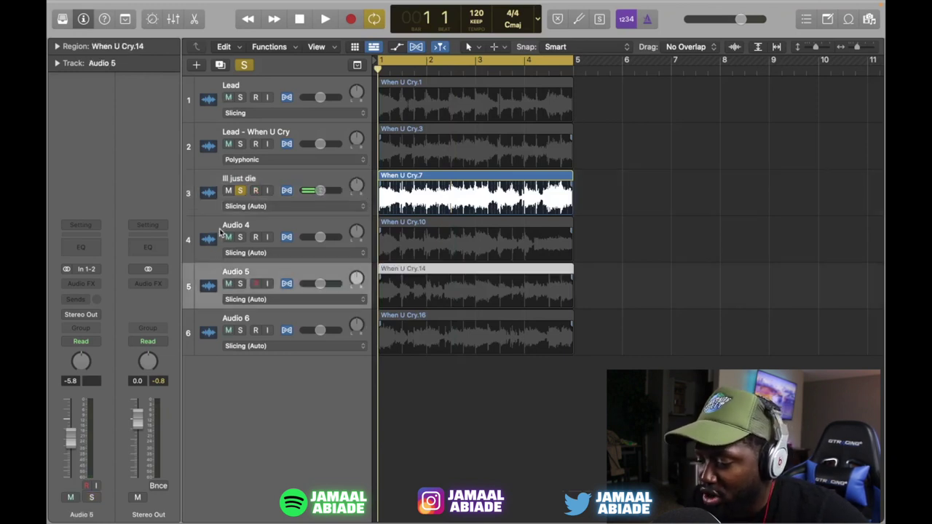
{"action": "left_click", "coordinate": [216, 240]}
{"action": "left_click", "coordinate": [240, 236]}
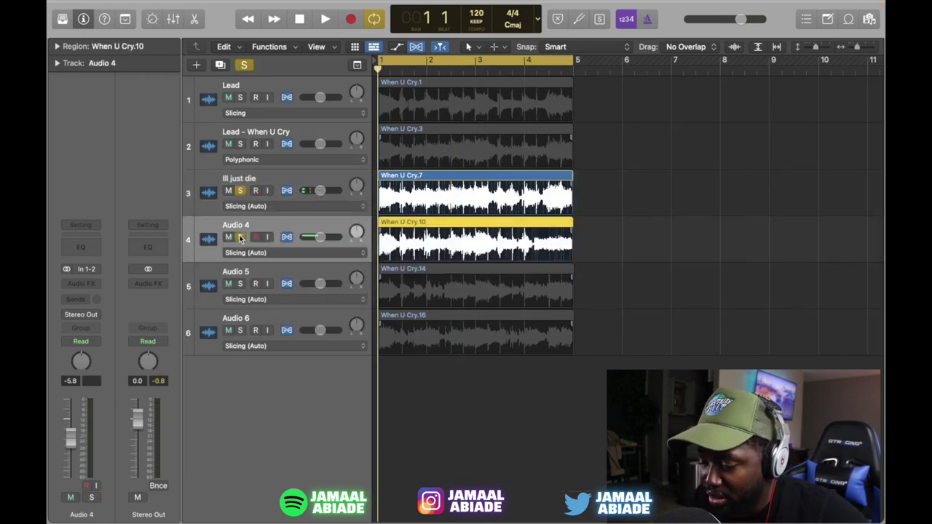
{"action": "left_click", "coordinate": [240, 190]}
{"action": "key", "text": "space"}
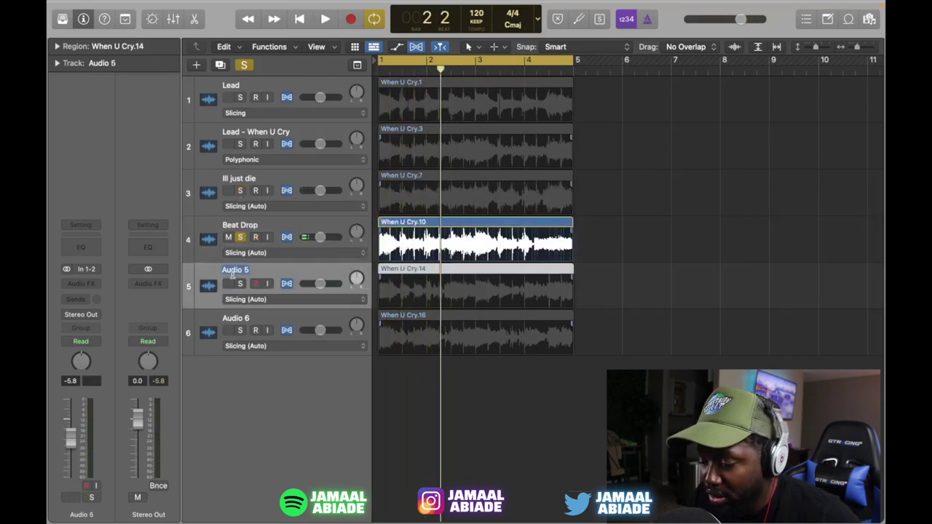
{"action": "left_click", "coordinate": [240, 238]}
{"action": "left_click", "coordinate": [240, 284]}
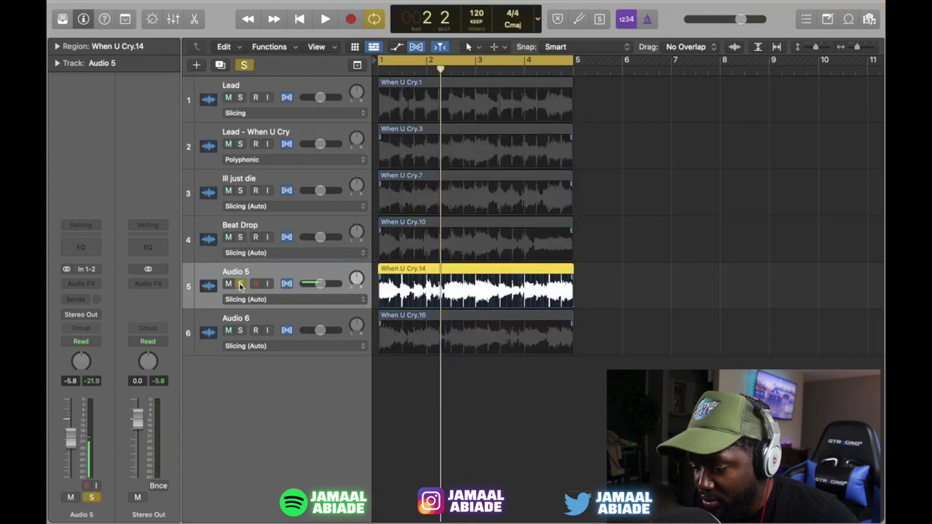
{"action": "key", "text": "space"}
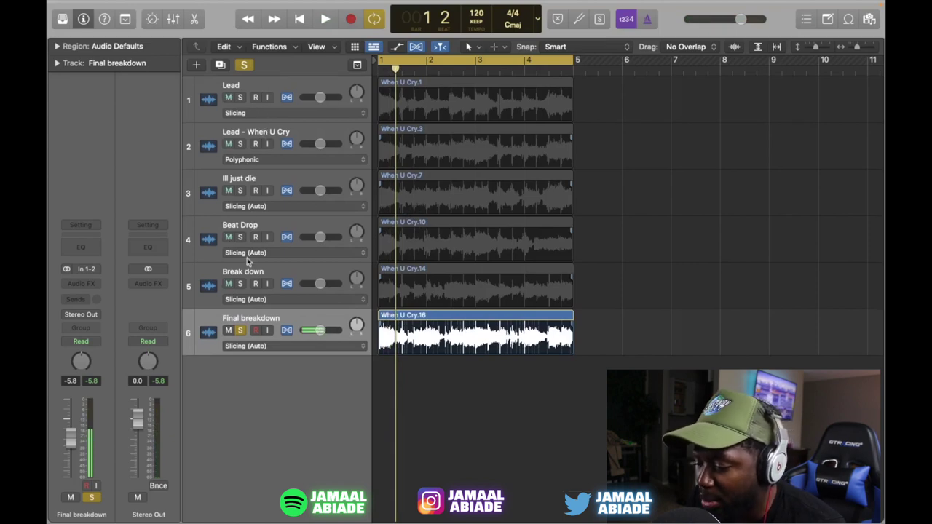
{"action": "left_click", "coordinate": [244, 64]}
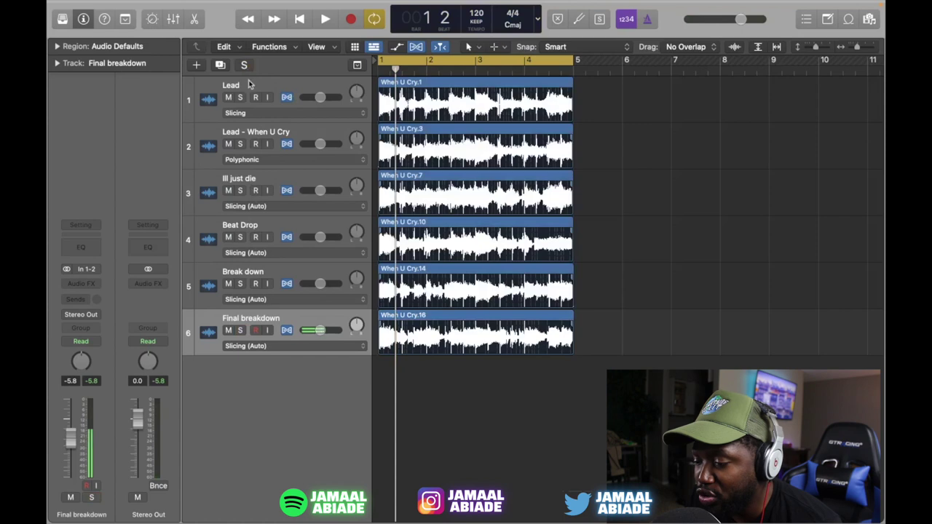
Step: Solo Lead, set the project tempo to 100 BPM, and switch Lead to Polyphonic flex mode
{"action": "left_click", "coordinate": [246, 87]}
{"action": "left_click", "coordinate": [240, 97]}
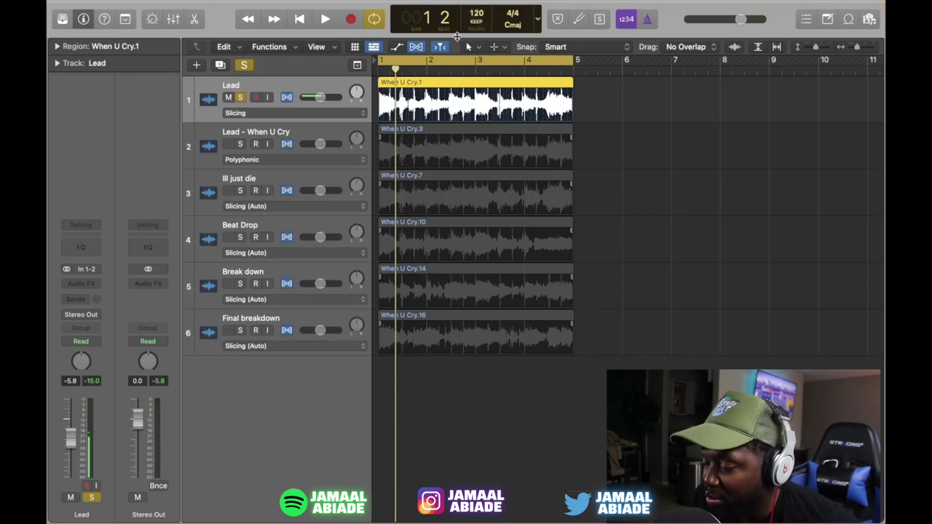
{"action": "left_click", "coordinate": [380, 67]}
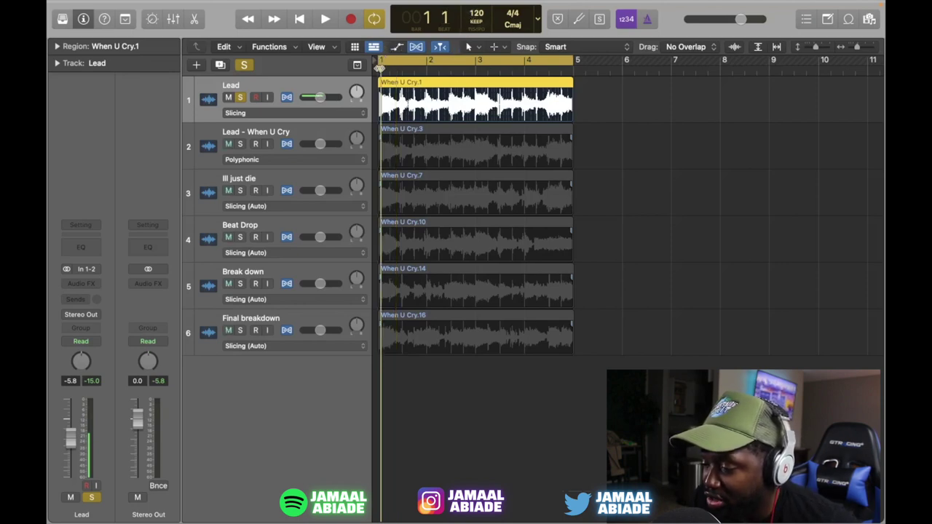
{"action": "key", "text": "space"}
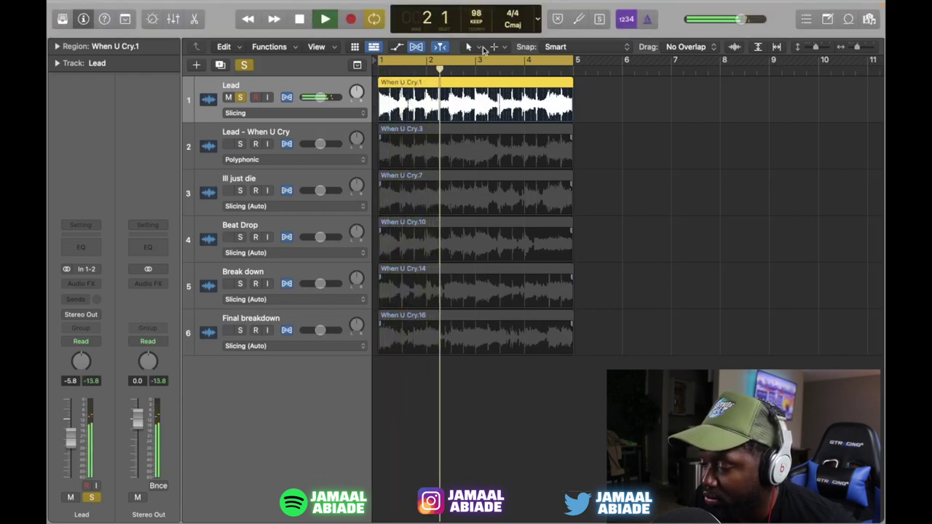
{"action": "left_click_drag", "start_coordinate": [478, 19], "coordinate": [478, 9]}
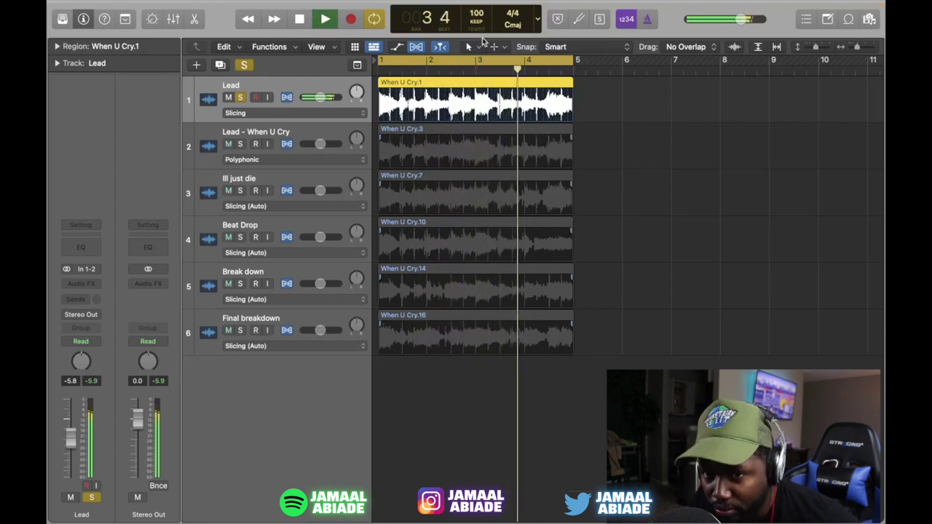
{"action": "left_click", "coordinate": [248, 113]}
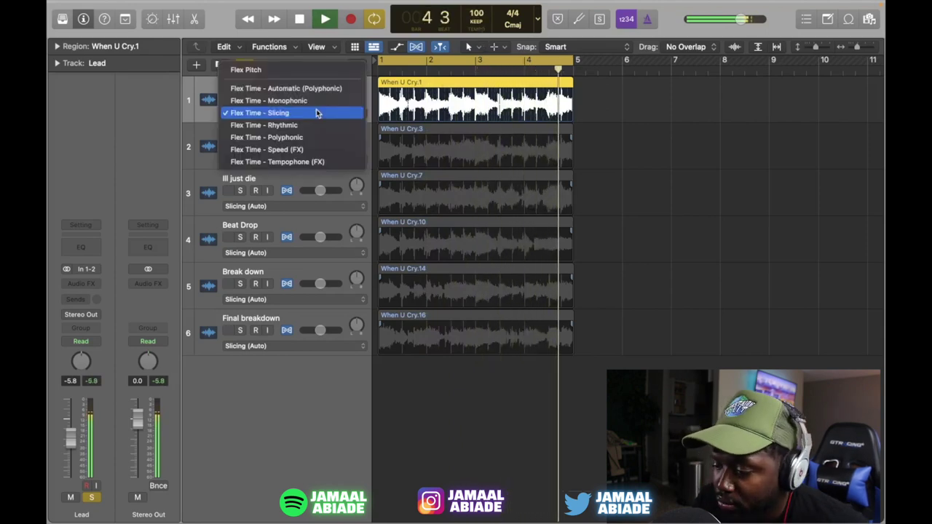
{"action": "left_click", "coordinate": [247, 135]}
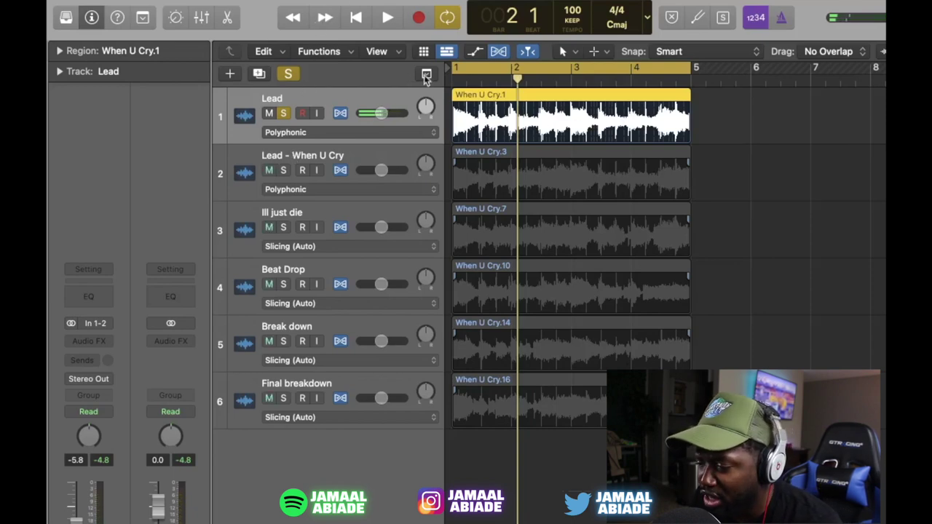
Step: Insert a stereo AUPitch on Lead and raise its pitch by 312 cents during playback
{"action": "left_click", "coordinate": [95, 341]}
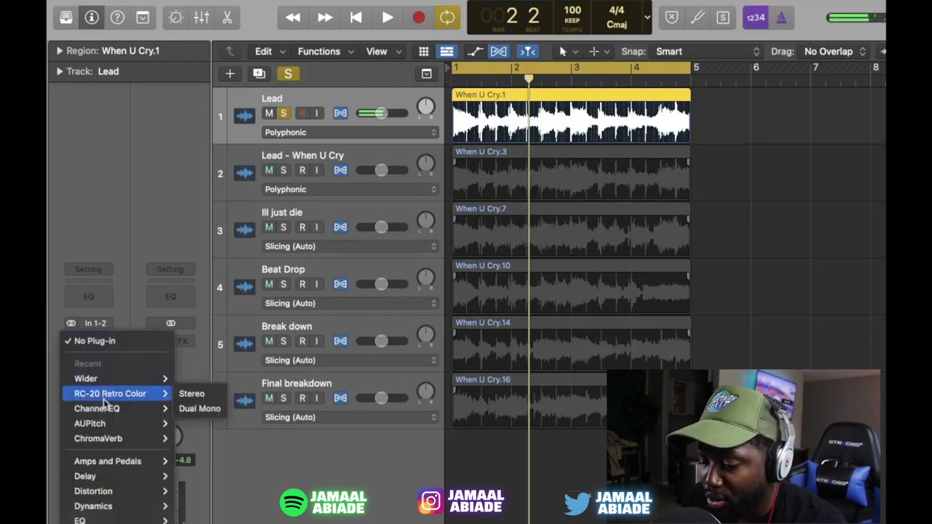
{"action": "mouse_move", "coordinate": [113, 425]}
{"action": "left_click", "coordinate": [182, 423]}
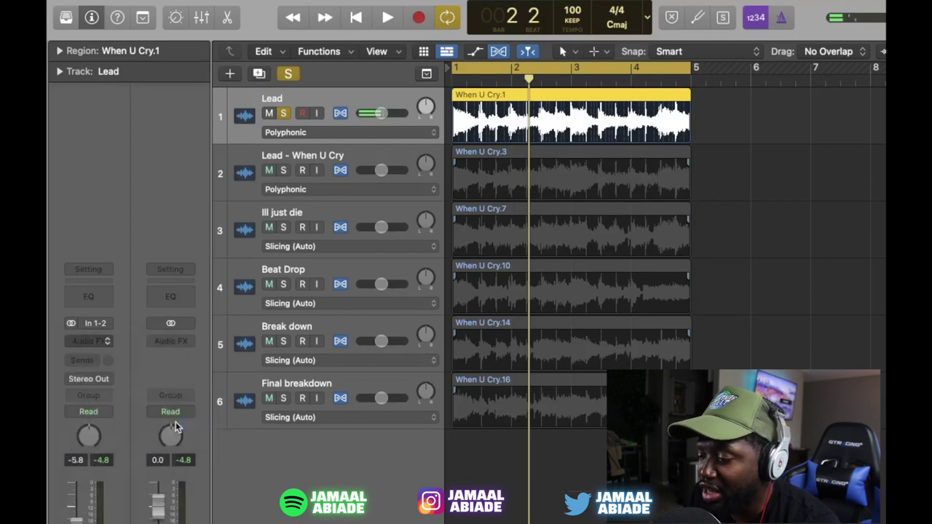
{"action": "double_click", "coordinate": [453, 81]}
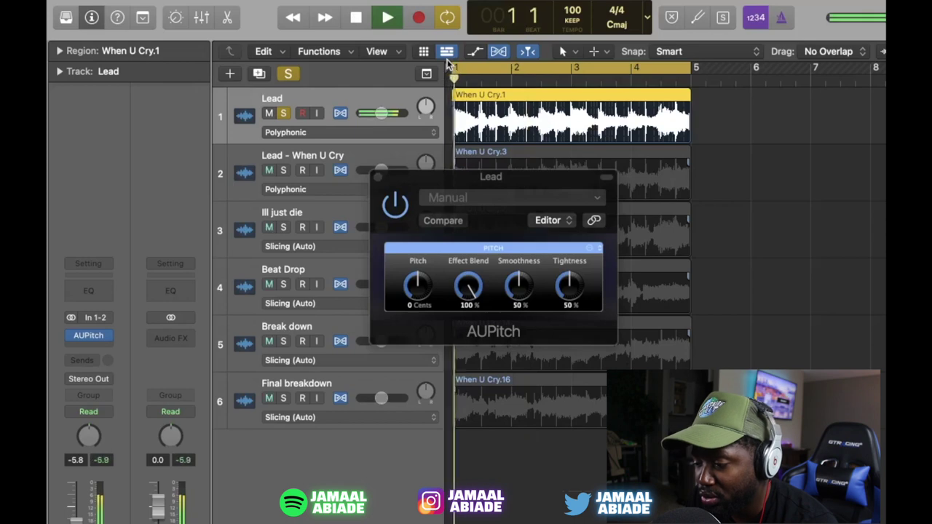
{"action": "mouse_move", "coordinate": [417, 286]}
{"action": "left_mouse_down"}
{"action": "mouse_move", "coordinate": [417, 268]}
{"action": "mouse_move", "coordinate": [420, 285]}
{"action": "left_mouse_up"}
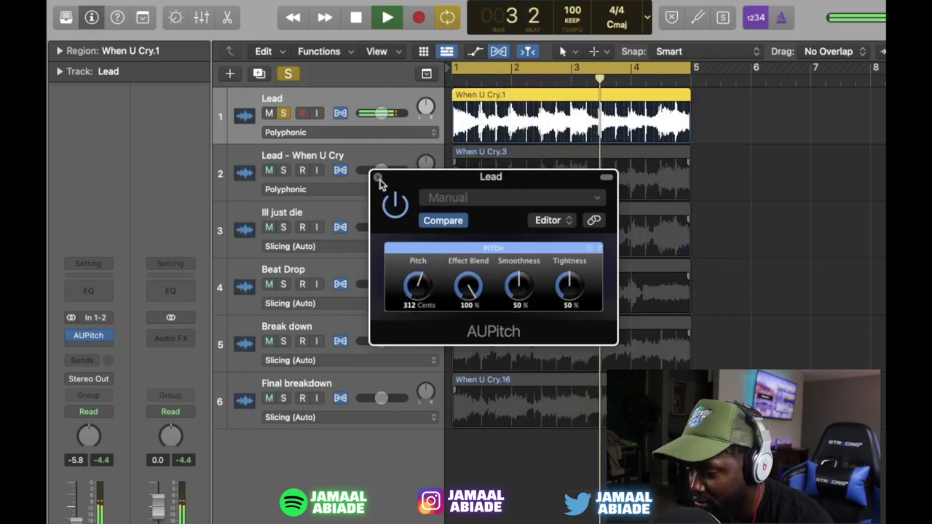
{"action": "left_click", "coordinate": [378, 179]}
{"action": "key", "text": "space"}
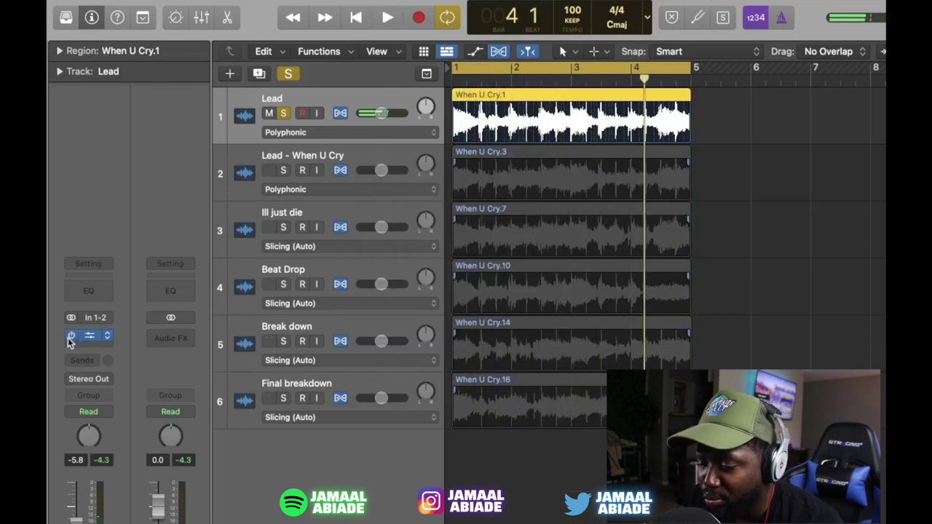
Step: Solo the Lead and set its Channel EQ low cut to about 151 Hz and high cut to about 5450 Hz while listening
{"action": "left_click", "coordinate": [285, 173]}
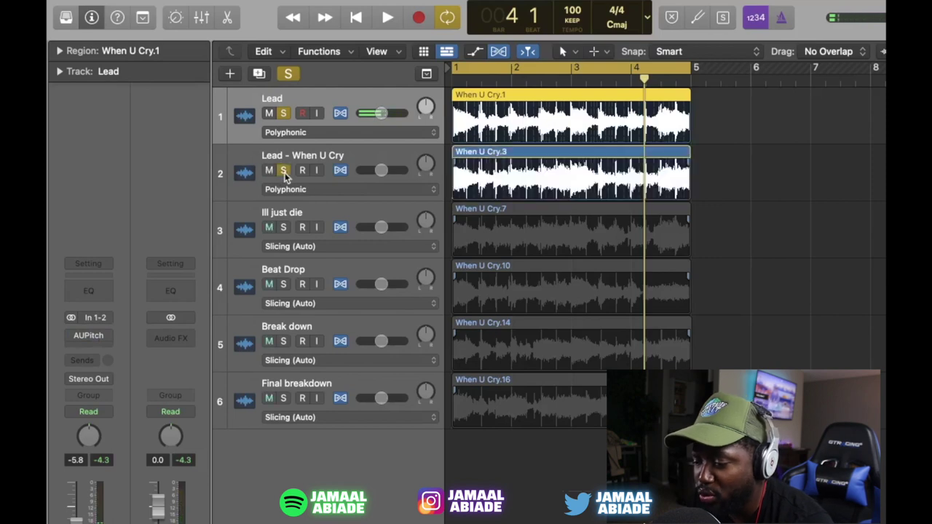
{"action": "key", "text": "Return"}
{"action": "key", "text": "space"}
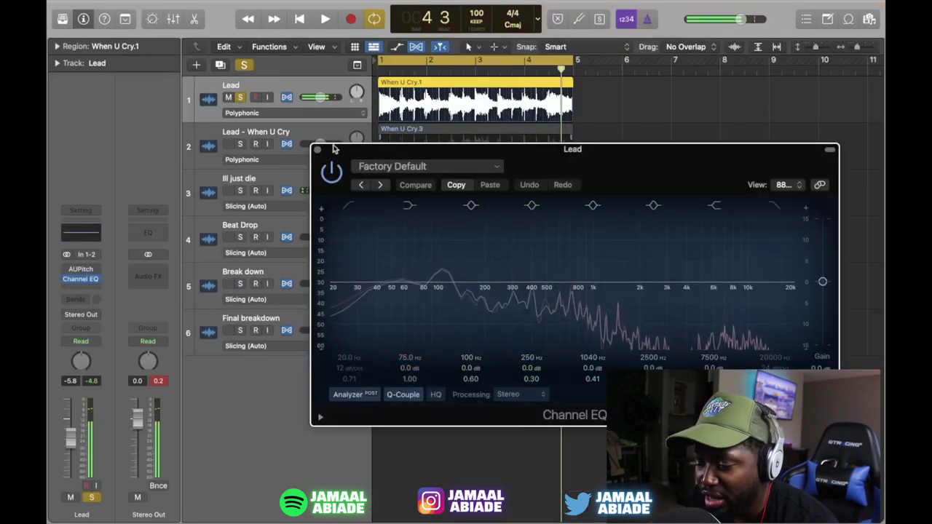
{"action": "left_click_drag", "start_coordinate": [348, 210], "coordinate": [491, 255]}
{"action": "key", "text": "space"}
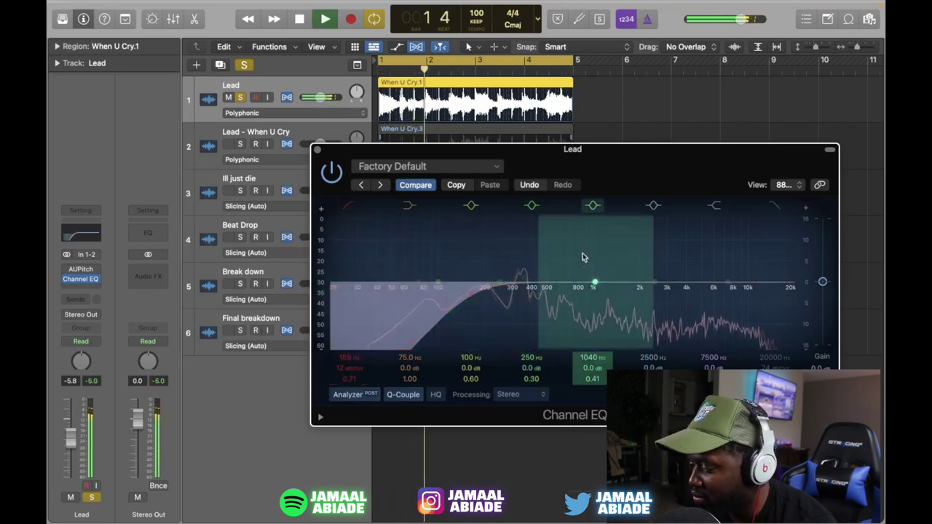
{"action": "left_click_drag", "start_coordinate": [762, 210], "coordinate": [707, 219]}
{"action": "left_click", "coordinate": [317, 149]}
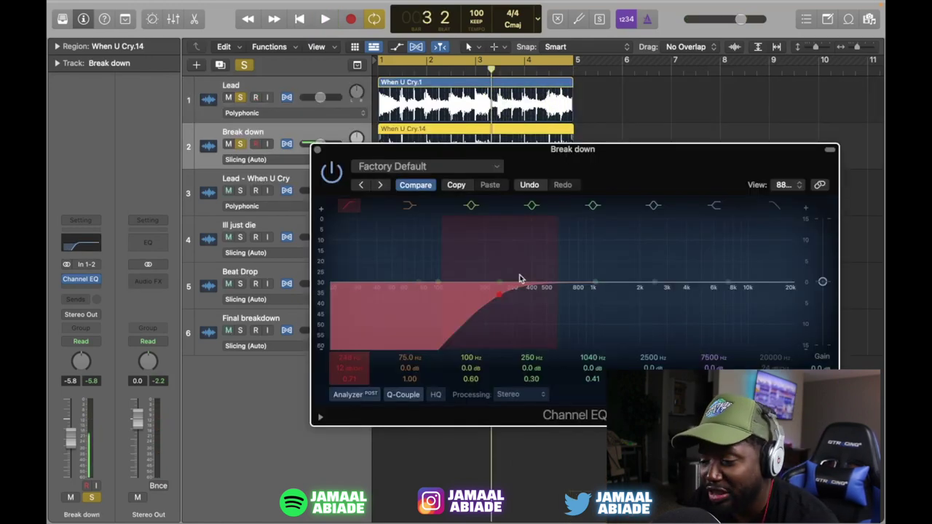
Step: Set Break down's EQ low cut to 520 Hz and high cut to 10600 Hz during playback, then close the EQ
{"action": "left_click_drag", "start_coordinate": [531, 165], "coordinate": [620, 173]}
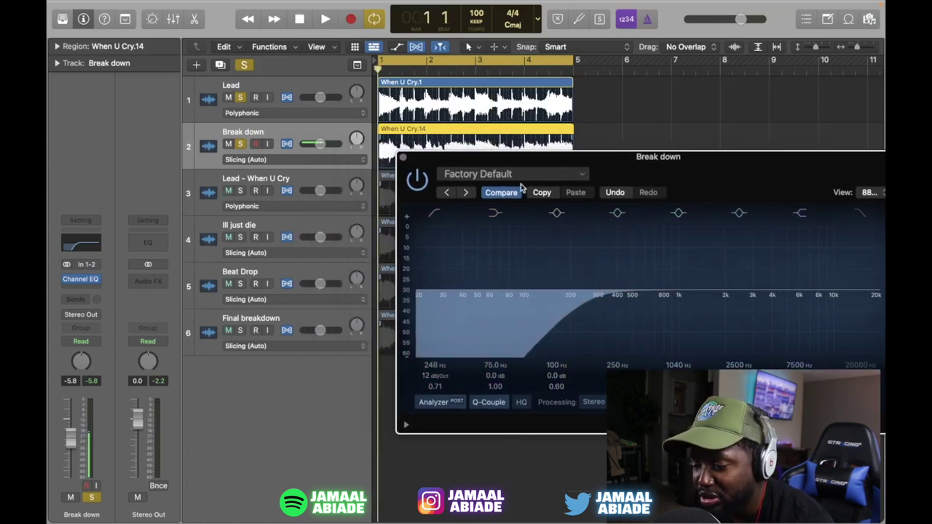
{"action": "key", "text": "space"}
{"action": "left_click_drag", "start_coordinate": [731, 189], "coordinate": [633, 166]}
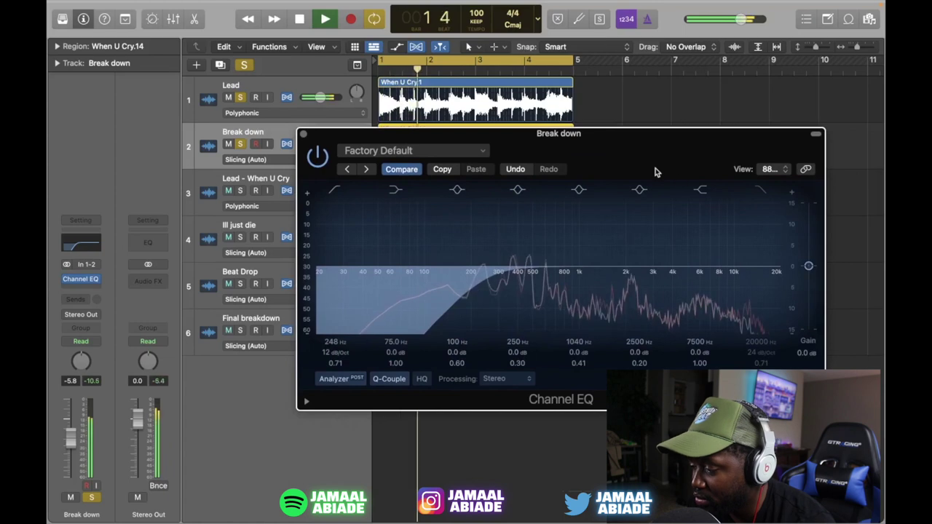
{"action": "left_click_drag", "start_coordinate": [770, 250], "coordinate": [733, 252]}
{"action": "left_click_drag", "start_coordinate": [484, 273], "coordinate": [535, 273]}
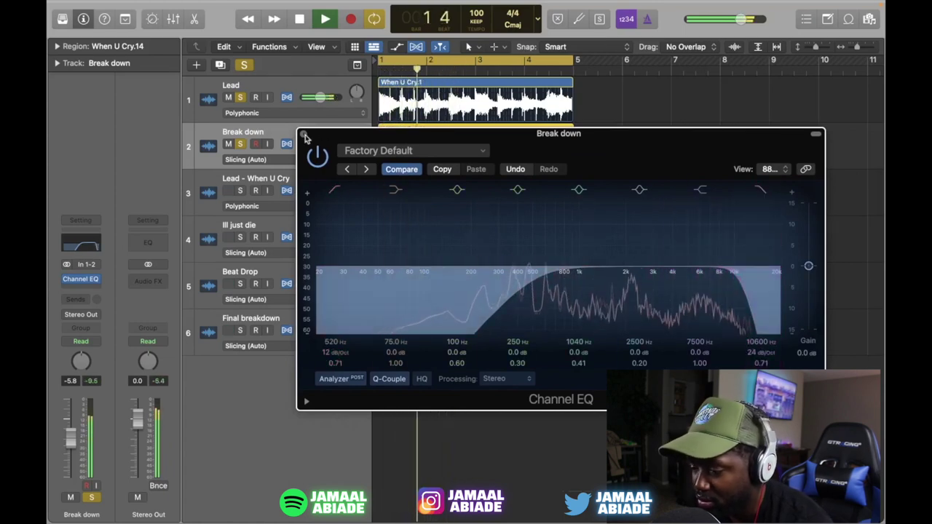
{"action": "left_click", "coordinate": [304, 134]}
{"action": "key", "text": "Up"}
{"action": "key", "text": "Return"}
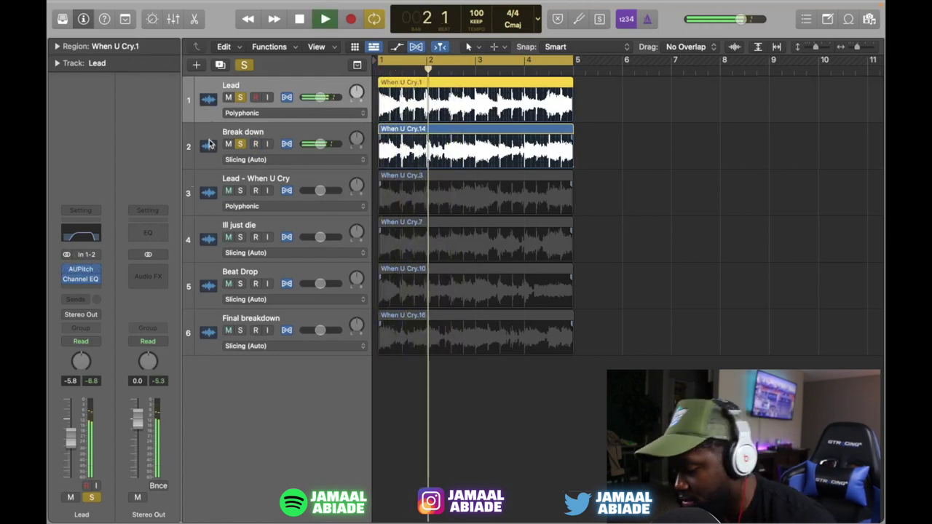
Step: Show the mixer and lower the Lead EQ's high cut to about 1440 Hz
{"action": "key", "text": "x"}
{"action": "key", "text": "space"}
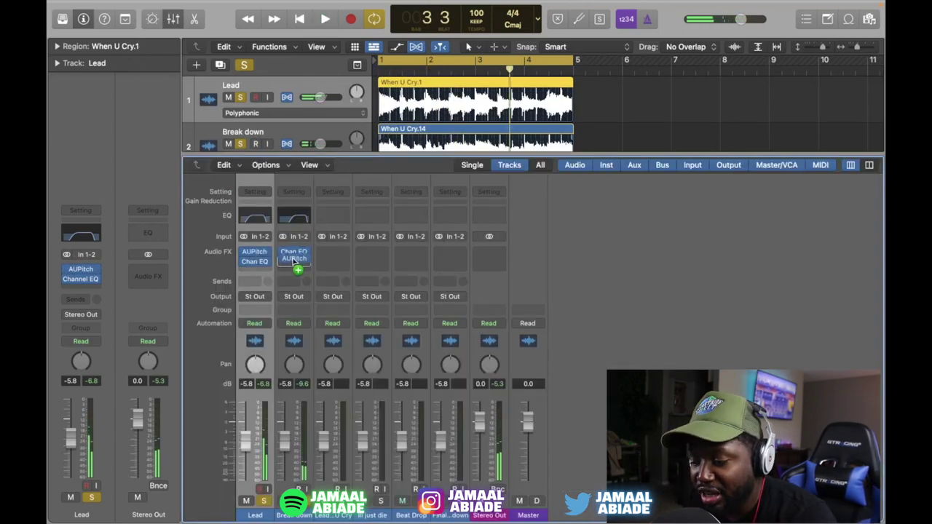
{"action": "key", "text": "Return"}
{"action": "key", "text": "space"}
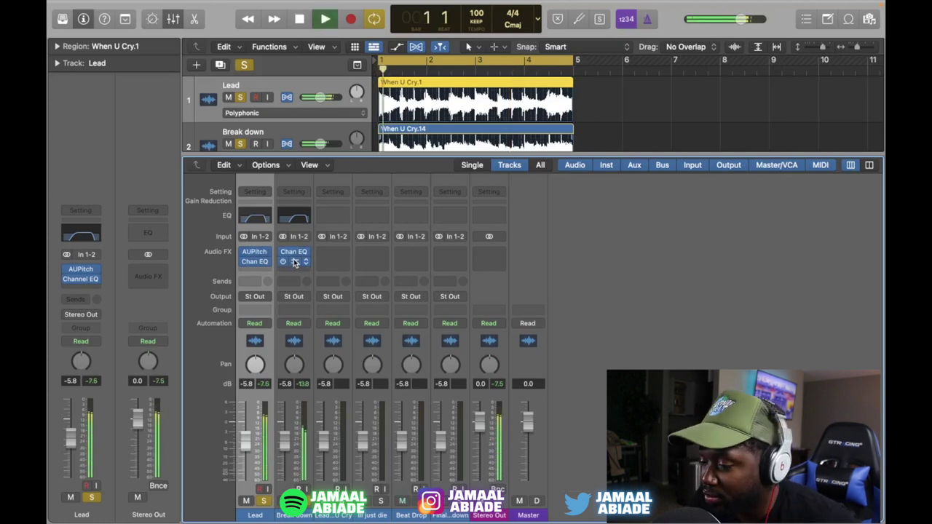
{"action": "left_click", "coordinate": [293, 216]}
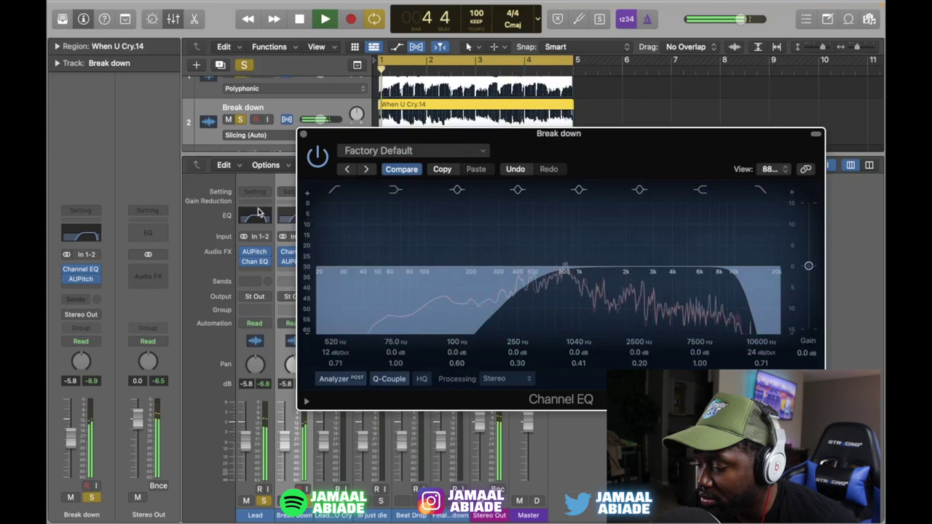
{"action": "mouse_move", "coordinate": [728, 324]}
{"action": "left_mouse_down"}
{"action": "mouse_move", "coordinate": [670, 339]}
{"action": "mouse_move", "coordinate": [622, 335]}
{"action": "left_mouse_up"}
{"action": "left_click_drag", "start_coordinate": [474, 337], "coordinate": [436, 337]}
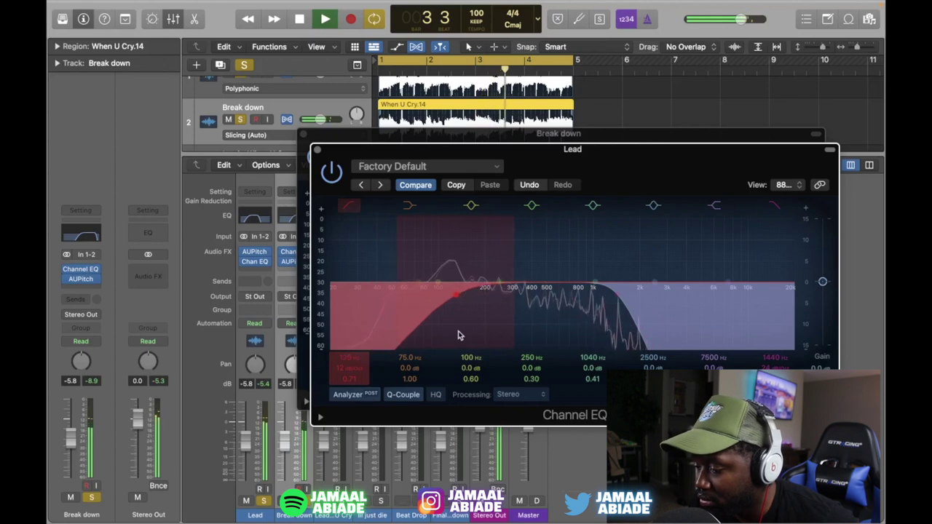
{"action": "key", "text": "super+w"}
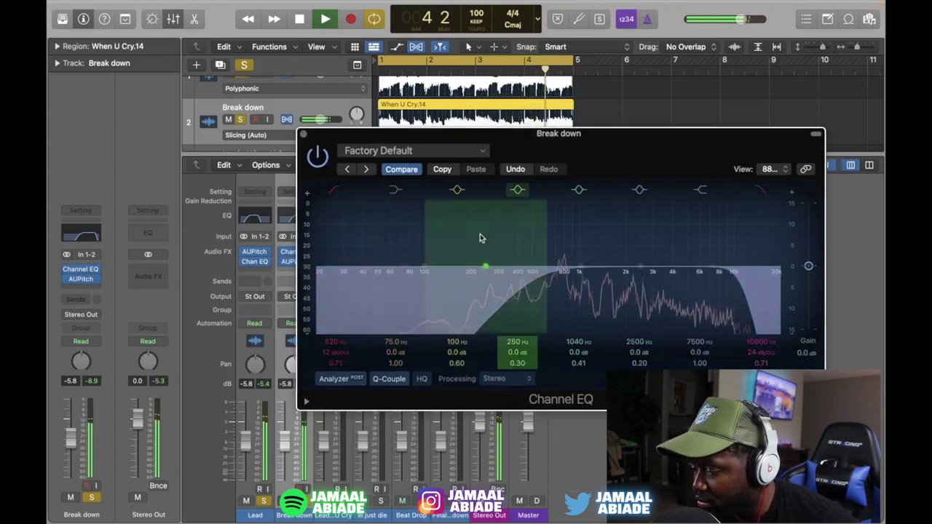
Step: Raise Break down's EQ low cut to around 1010 Hz and compare both EQs during playback
{"action": "mouse_move", "coordinate": [508, 294]}
{"action": "left_mouse_down"}
{"action": "mouse_move", "coordinate": [573, 311]}
{"action": "mouse_move", "coordinate": [562, 311]}
{"action": "left_mouse_up"}
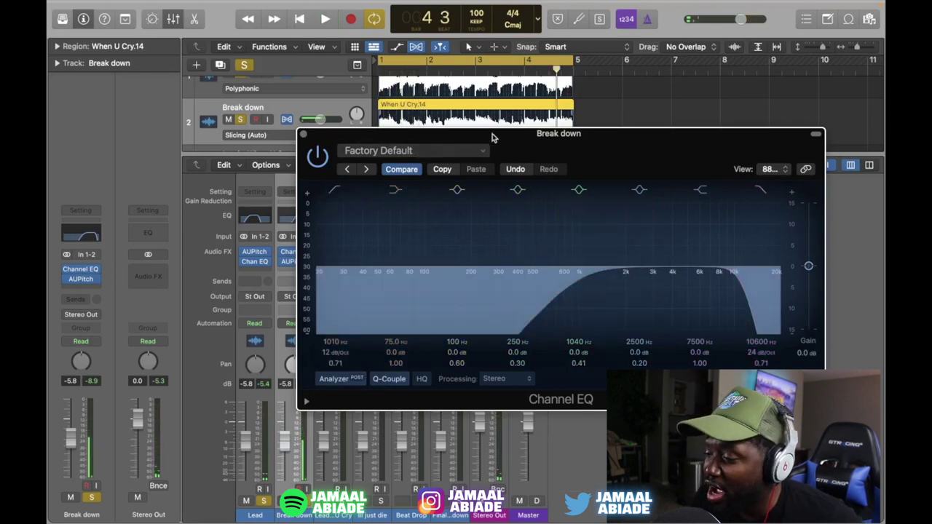
{"action": "left_click_drag", "start_coordinate": [491, 137], "coordinate": [551, 147]}
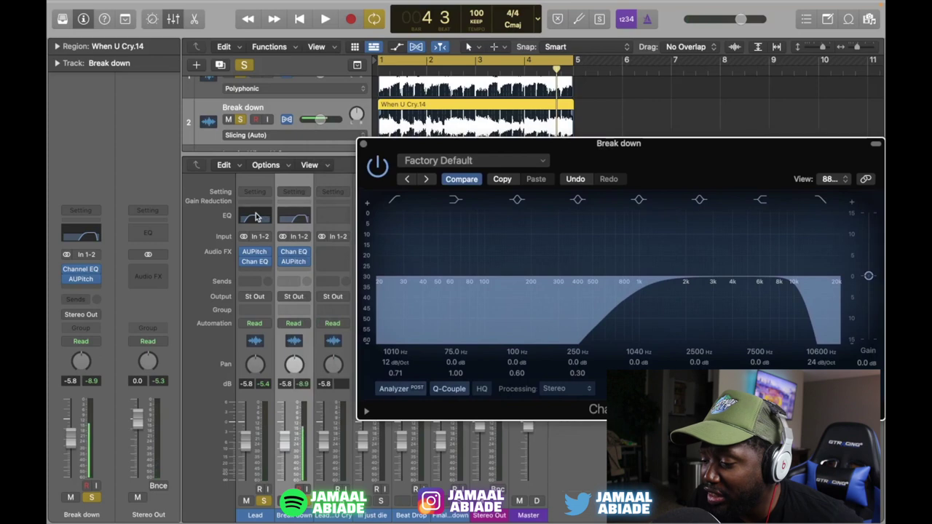
{"action": "left_click", "coordinate": [255, 216]}
{"action": "left_click_drag", "start_coordinate": [472, 149], "coordinate": [205, 75]}
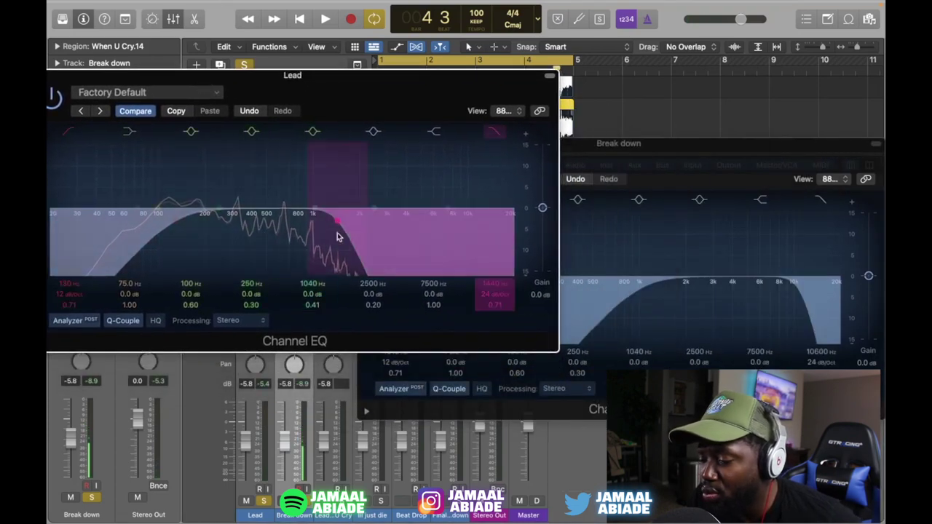
{"action": "key", "text": "space"}
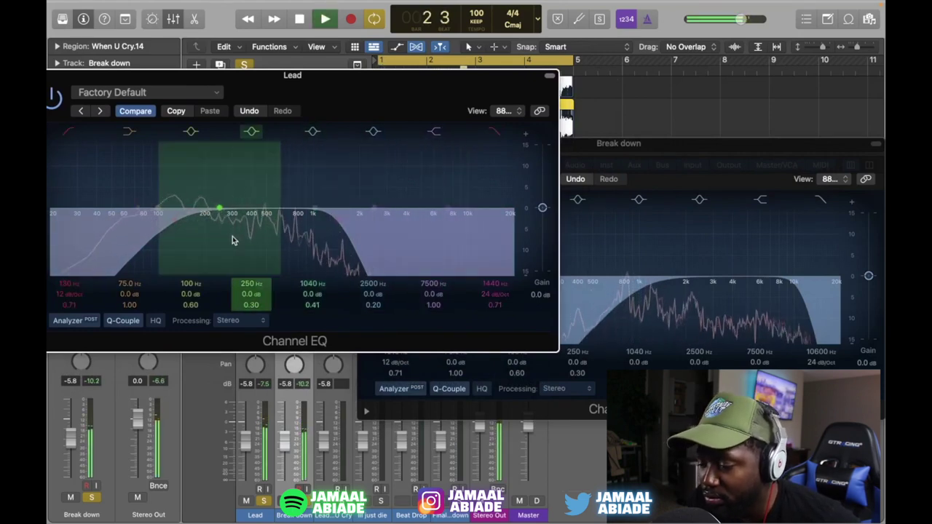
{"action": "key", "text": "space"}
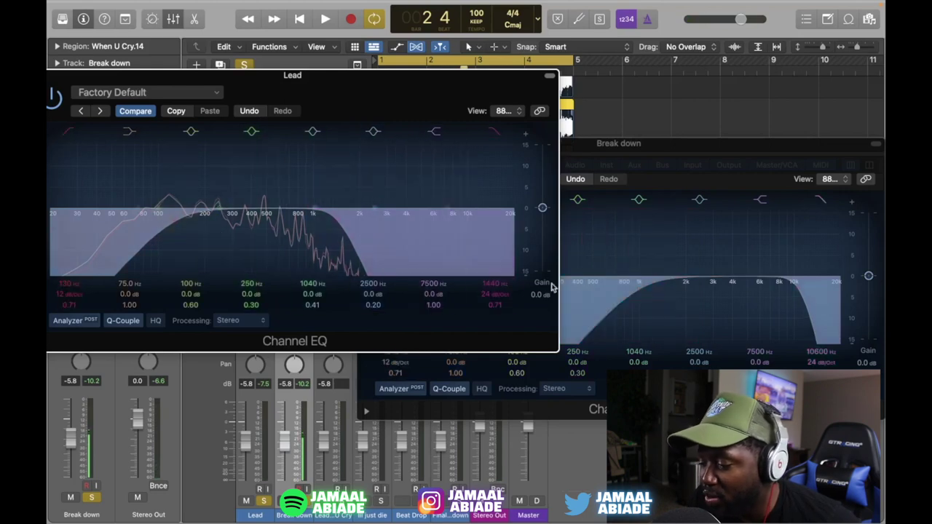
Step: Close the Break down and Lead Channel EQ windows
{"action": "left_click_drag", "start_coordinate": [402, 92], "coordinate": [734, 18]}
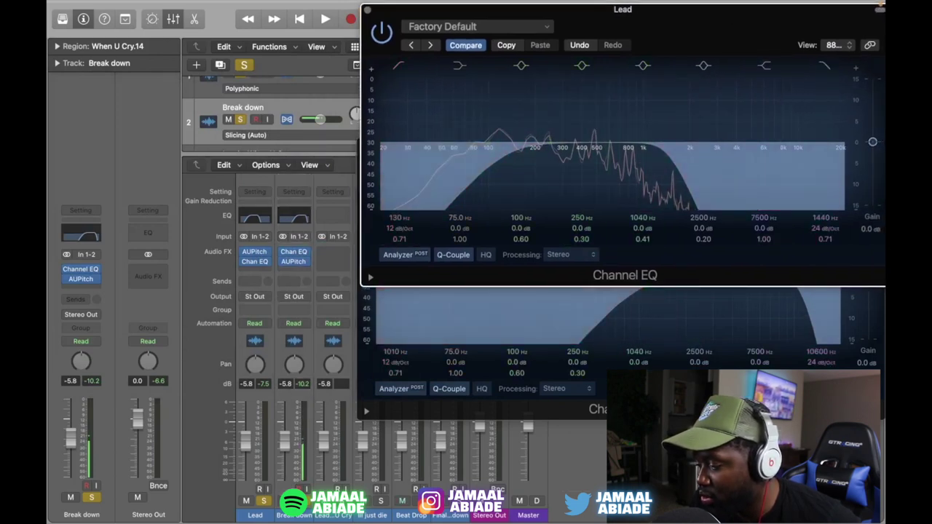
{"action": "left_click", "coordinate": [631, 321]}
{"action": "left_click_drag", "start_coordinate": [621, 143], "coordinate": [625, 210]}
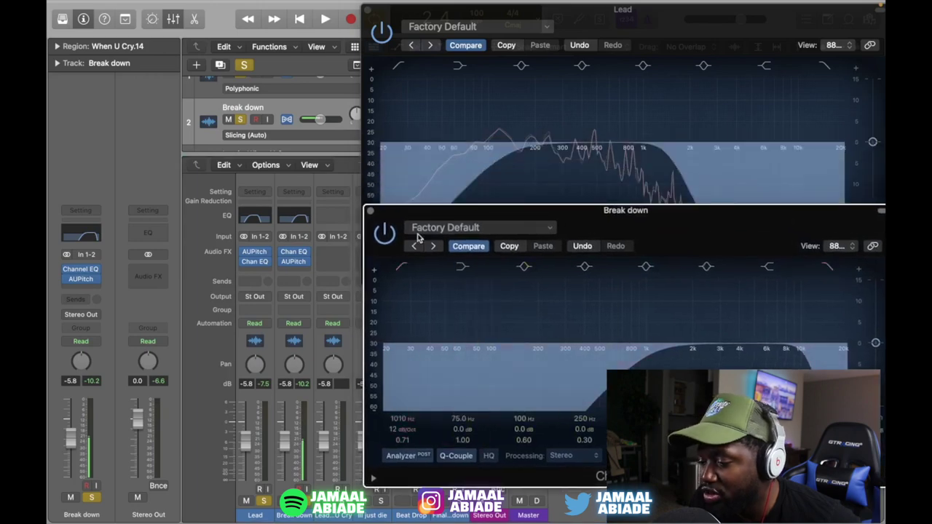
{"action": "left_click", "coordinate": [369, 211]}
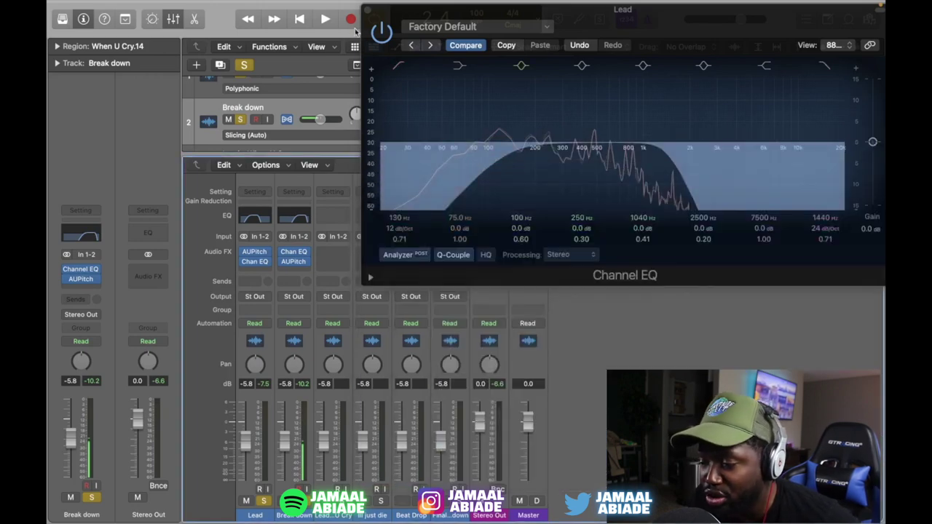
{"action": "left_click", "coordinate": [366, 16]}
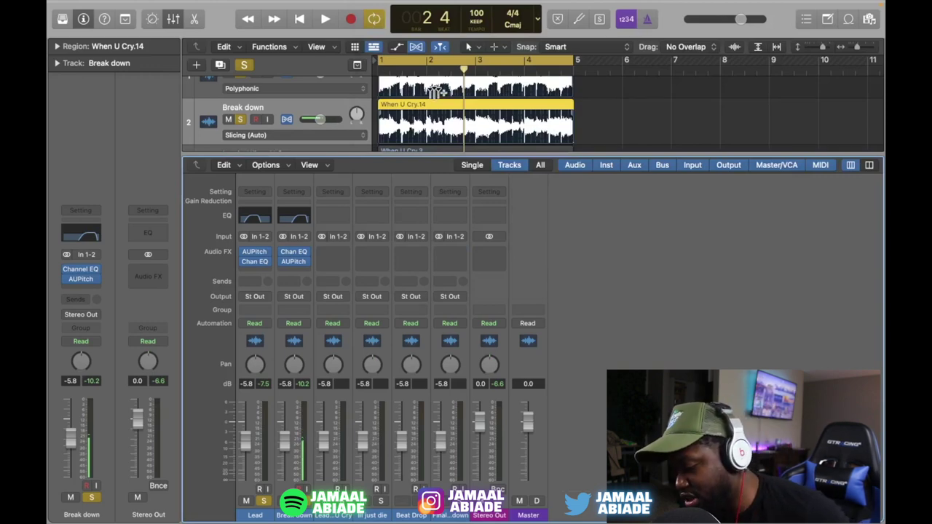
Step: Hide the mixer and play the arranged When U Cry regions from bar 1
{"action": "key", "text": "x"}
{"action": "key", "text": "Return"}
{"action": "key", "text": "space"}
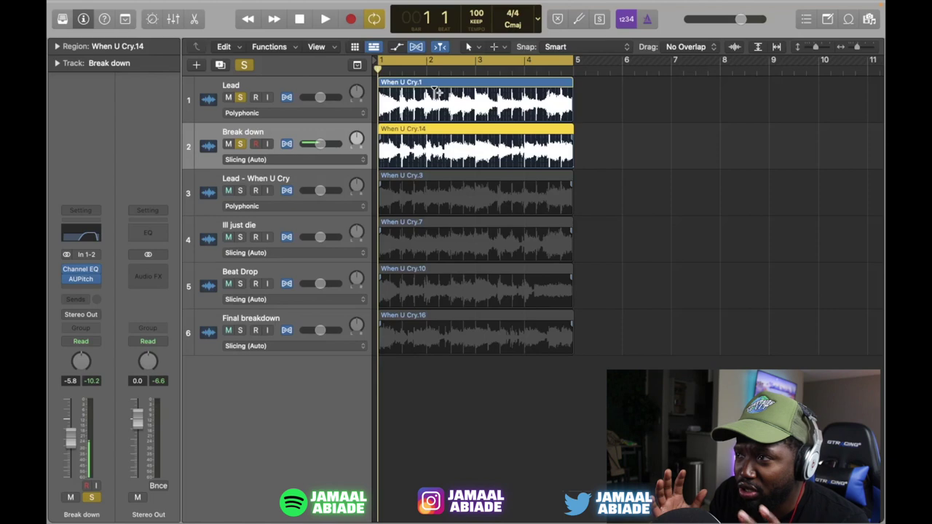
{"action": "key", "text": "space"}
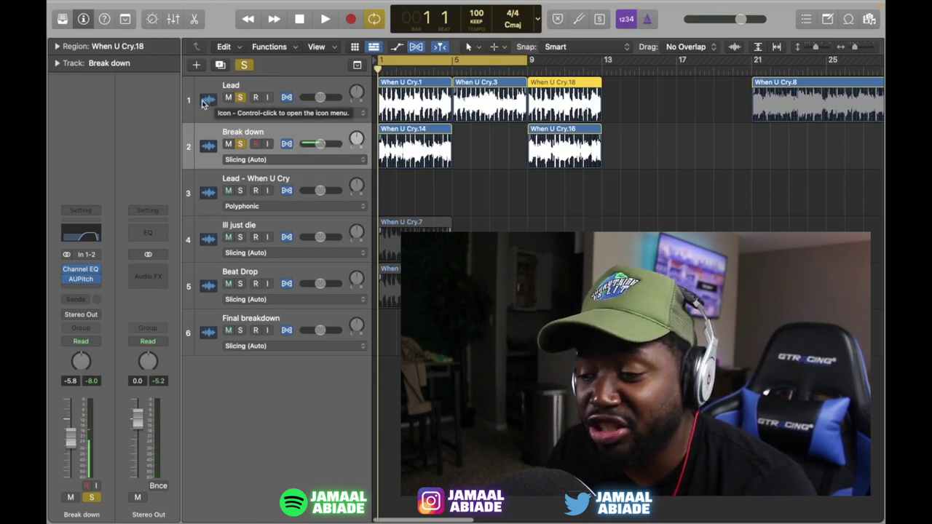
Step: Audition Lead with Break down unsoloed, re-solo Break down and show its AUPitch at 312 cents
{"action": "left_click", "coordinate": [204, 104]}
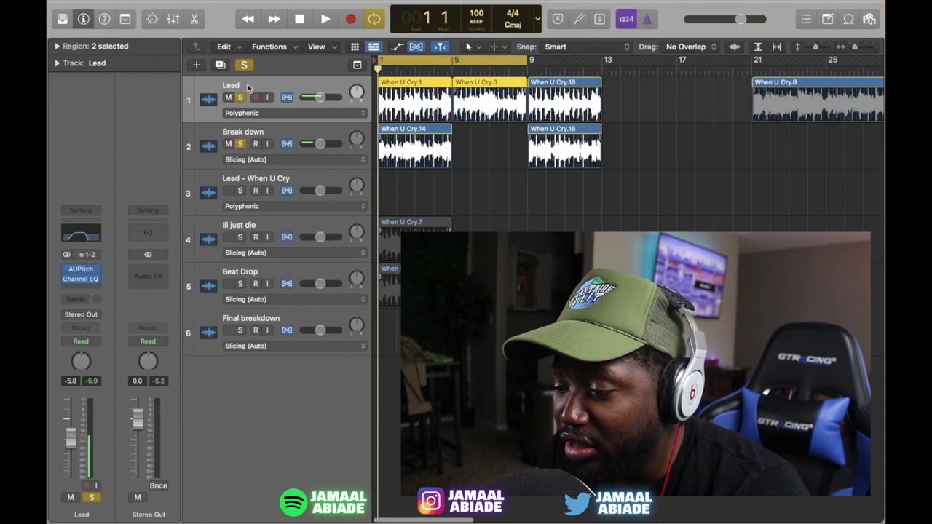
{"action": "key", "text": "space"}
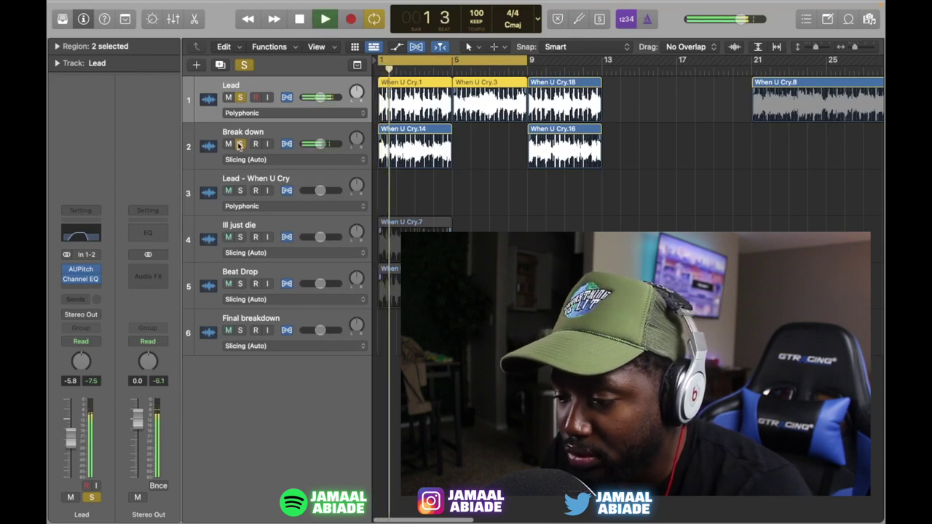
{"action": "left_click", "coordinate": [240, 143]}
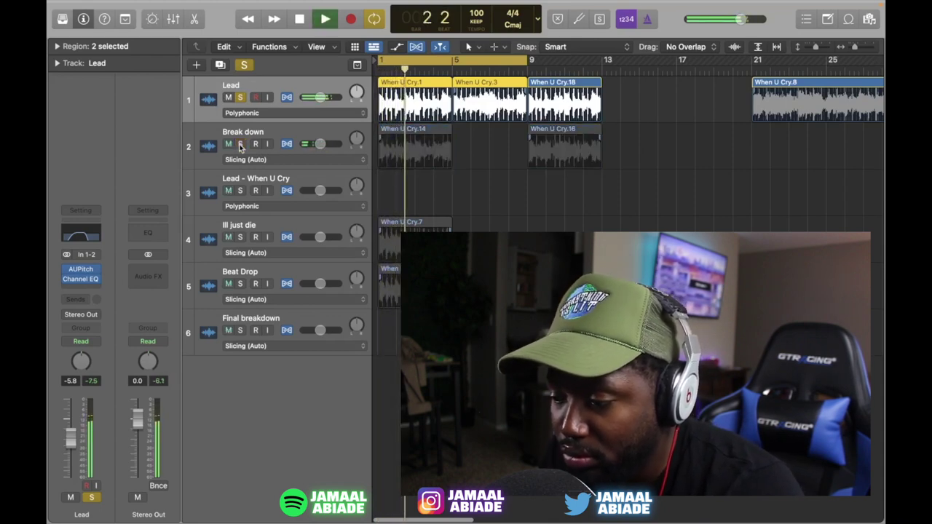
{"action": "key", "text": "space"}
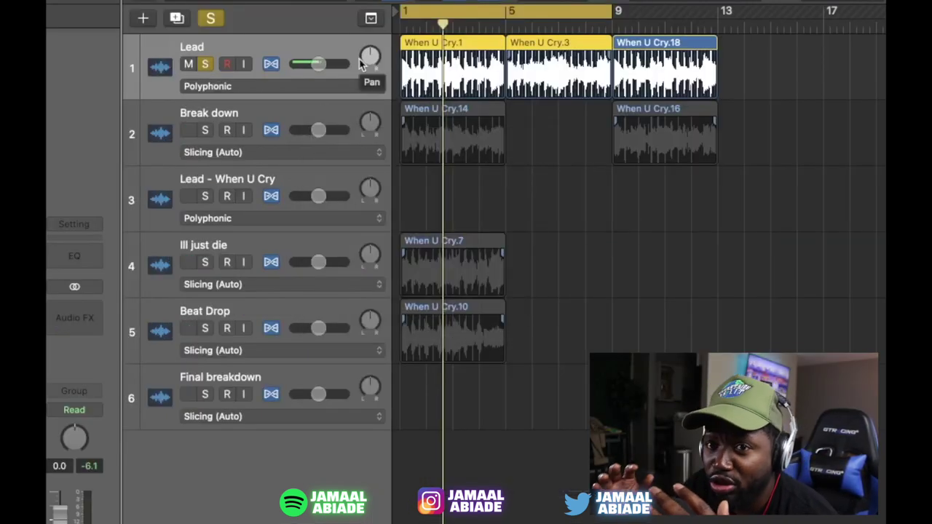
{"action": "left_click", "coordinate": [224, 124]}
{"action": "left_click", "coordinate": [205, 130]}
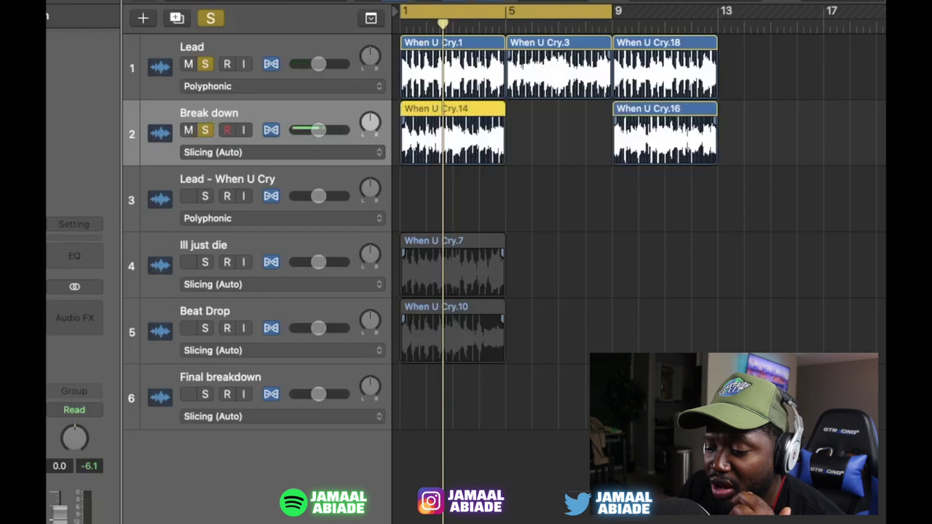
{"action": "key", "text": "v"}
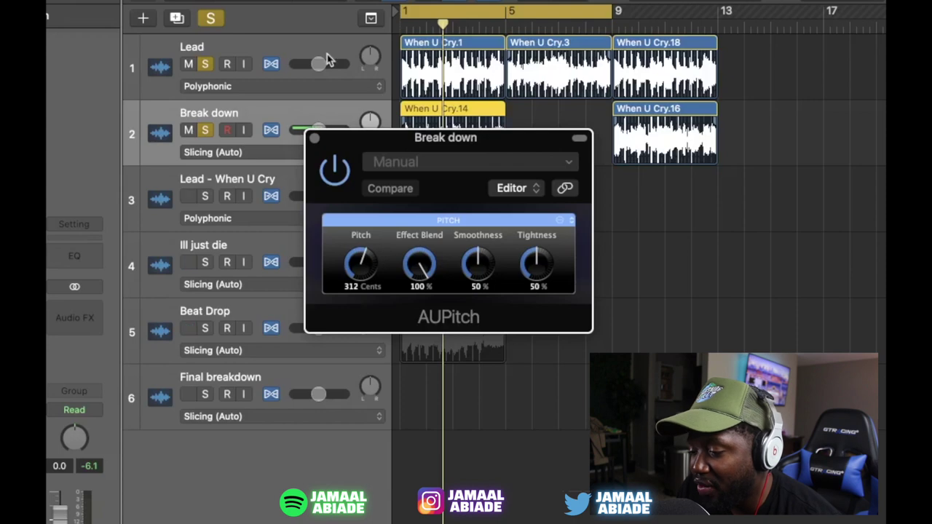
Step: Try a 1512-cent pitch on Break down, then revert it to 312 cents
{"action": "left_click", "coordinate": [224, 59]}
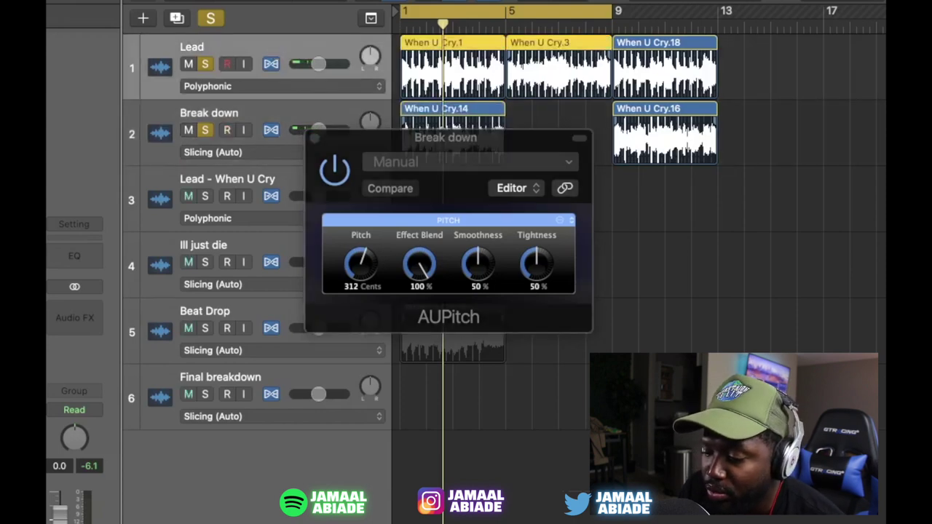
{"action": "left_click_drag", "start_coordinate": [426, 155], "coordinate": [250, 147]}
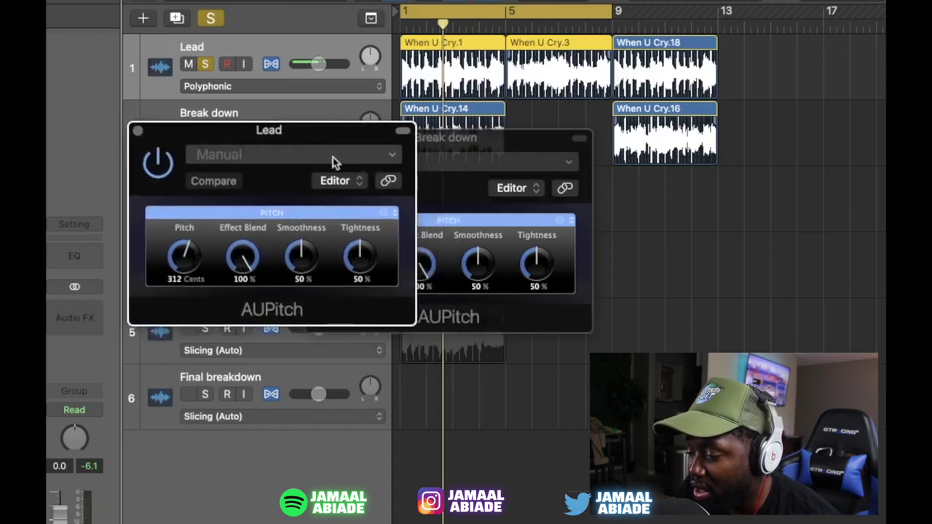
{"action": "left_click_drag", "start_coordinate": [451, 152], "coordinate": [622, 131]}
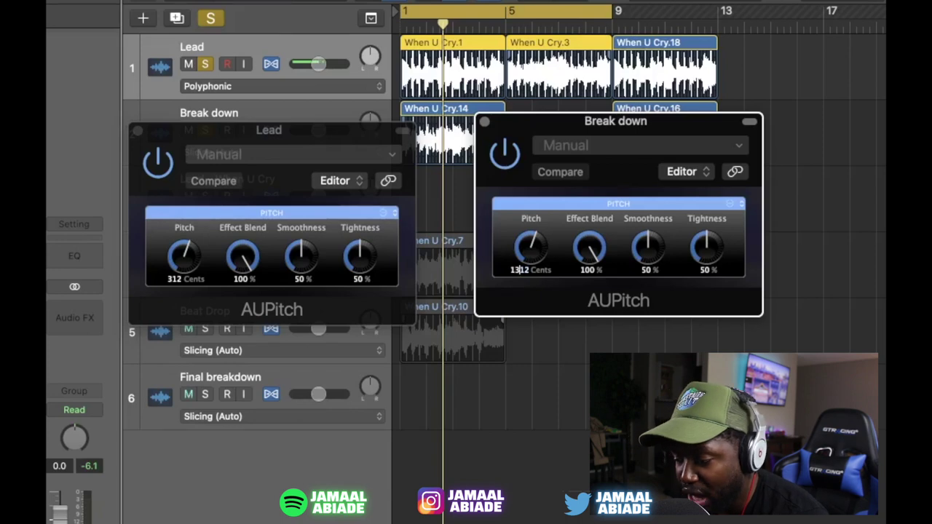
{"action": "key", "text": "Return"}
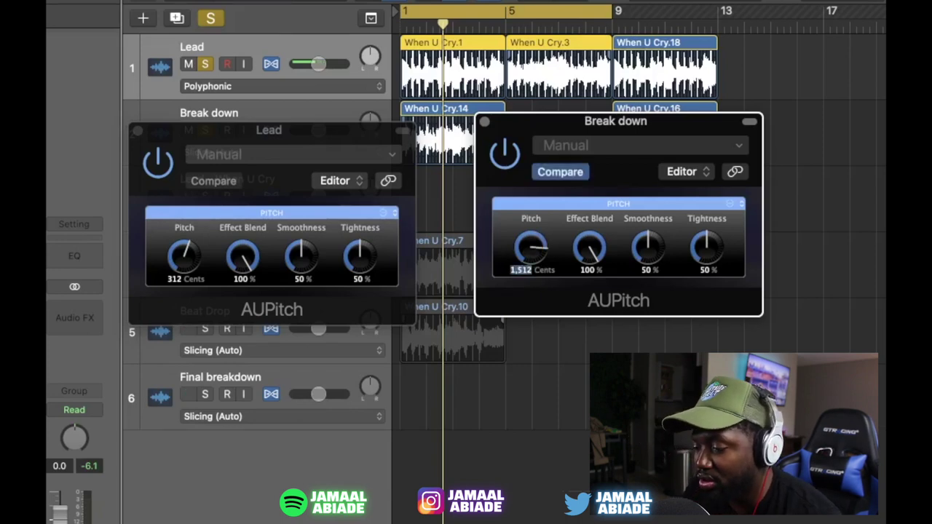
{"action": "key", "text": "space"}
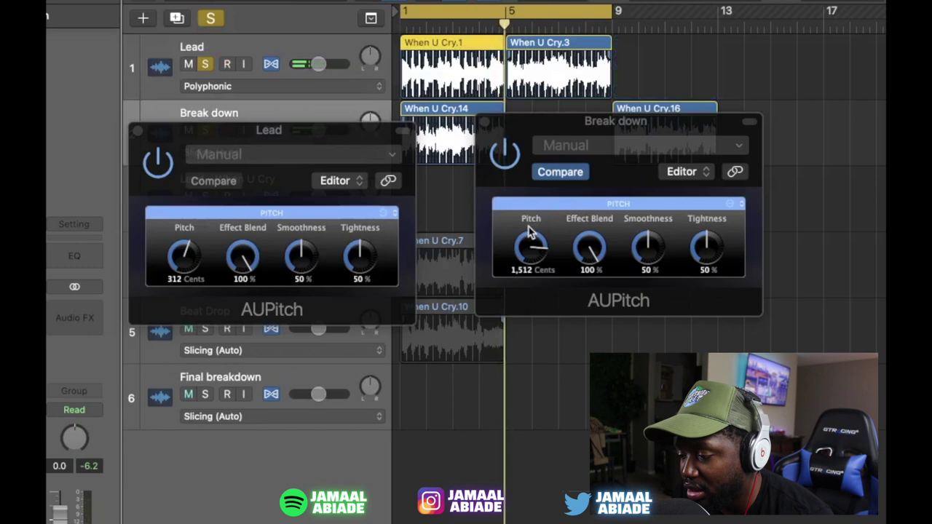
{"action": "left_click", "coordinate": [550, 178]}
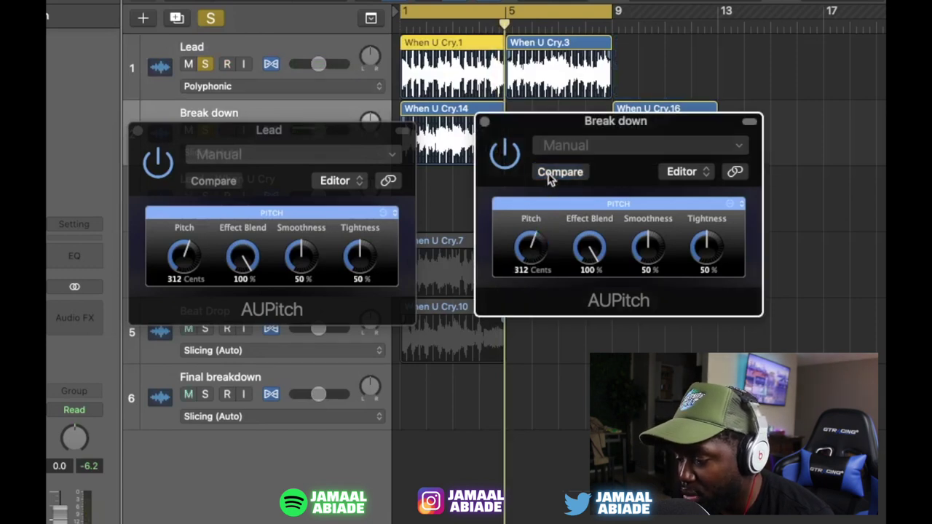
Step: Compute 312-1200 with Spotlight and set the Lead's AUPitch to -888 cents, then play
{"action": "left_click", "coordinate": [173, 290]}
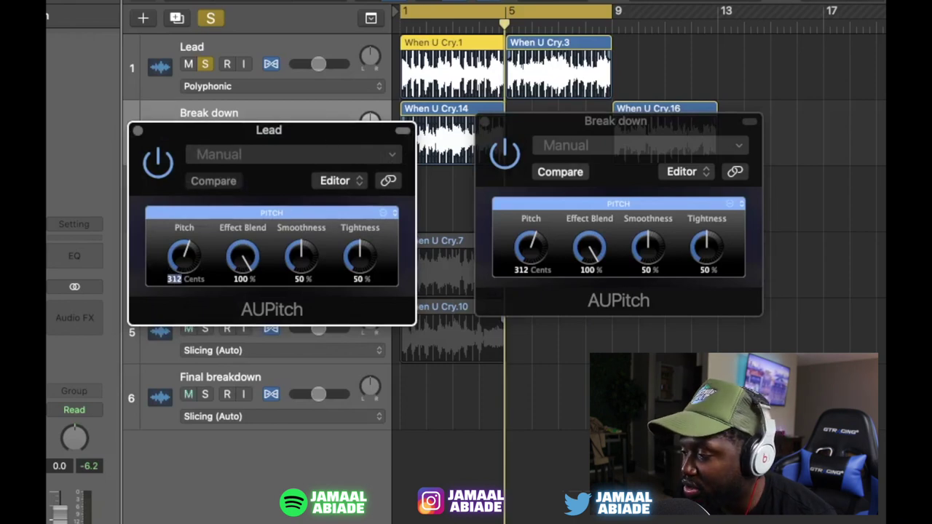
{"action": "key", "text": "super+space"}
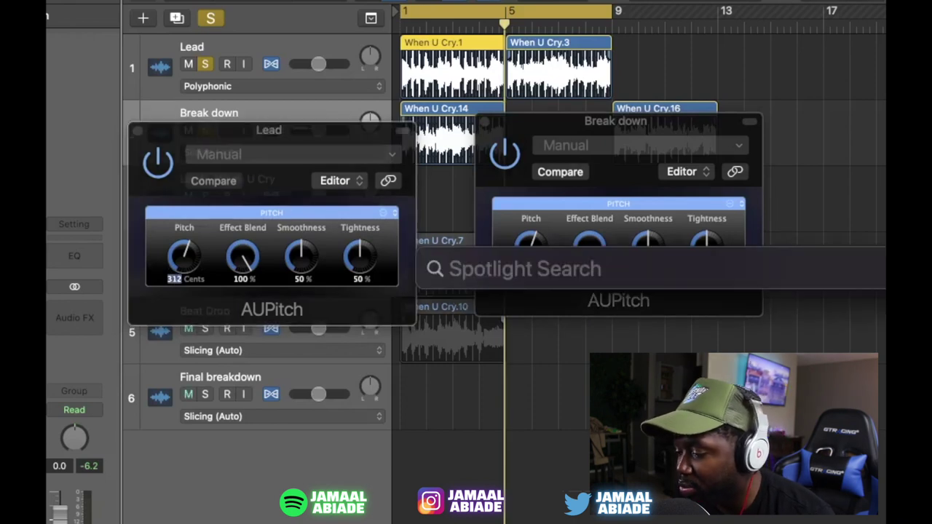
{"action": "type", "text": "312-1200"}
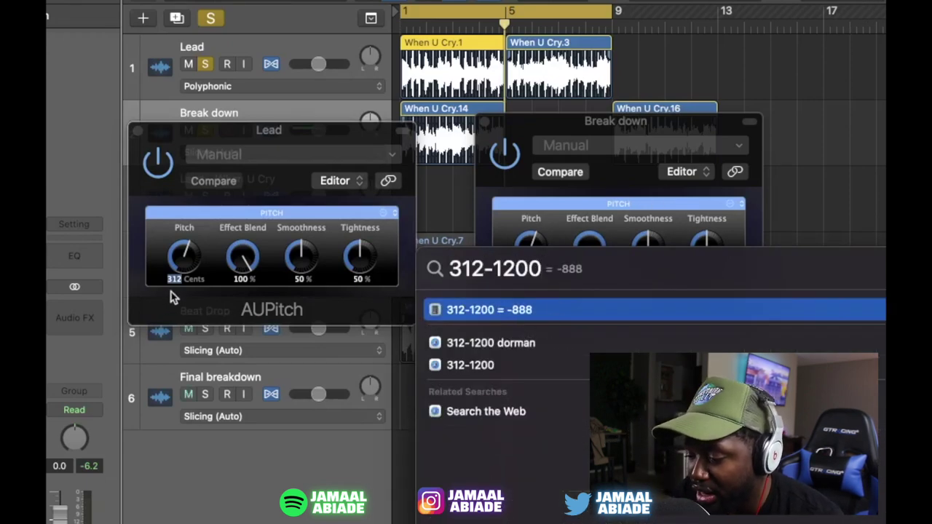
{"action": "key", "text": "Escape"}
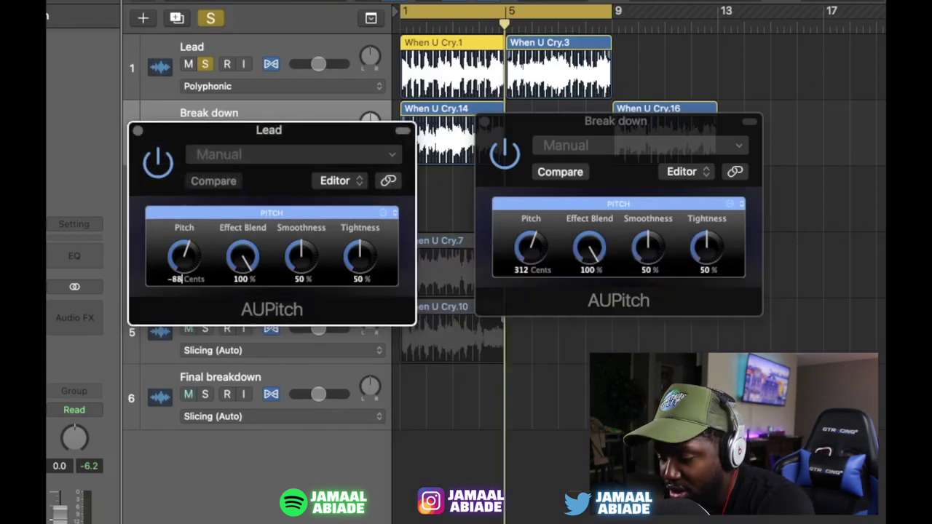
{"action": "key", "text": "Return"}
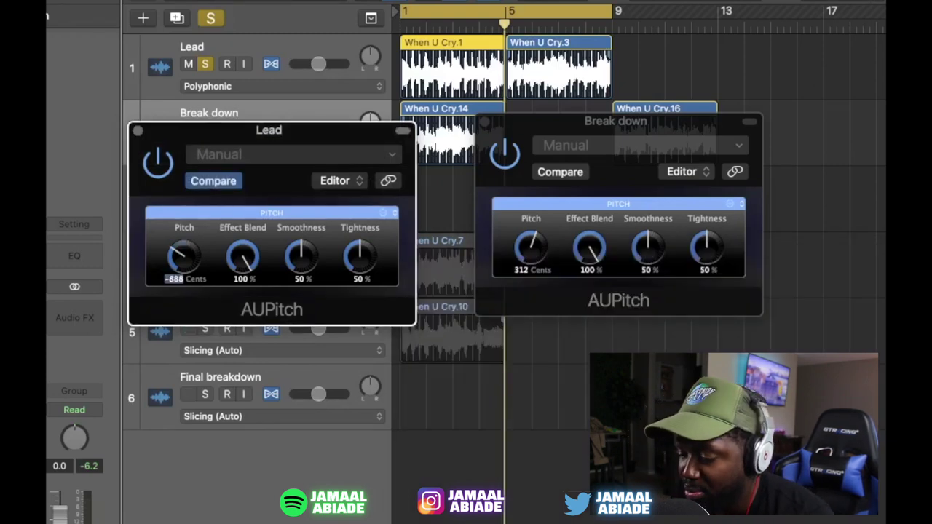
{"action": "left_click", "coordinate": [541, 452]}
{"action": "key", "text": "space"}
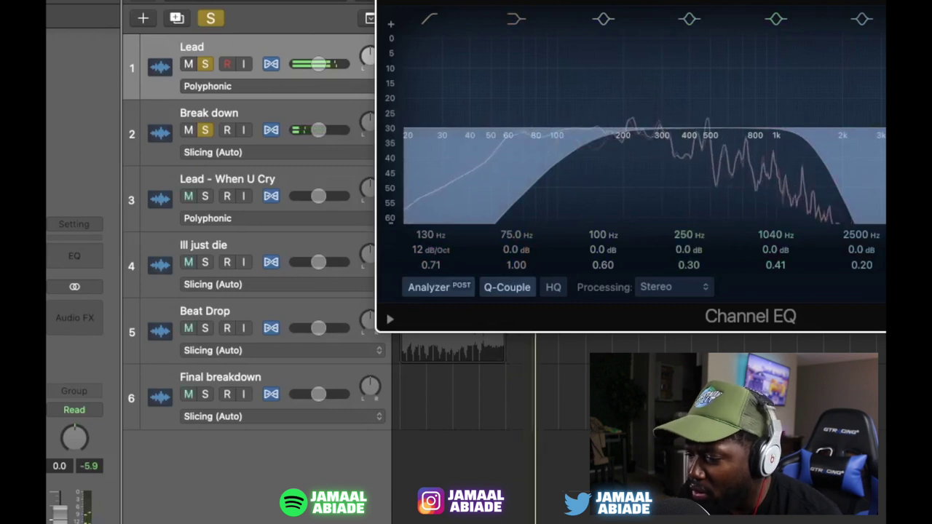
Step: Lower the Lead's Channel EQ high cut to about 2280 Hz and close the EQ window
{"action": "key", "text": "super+w"}
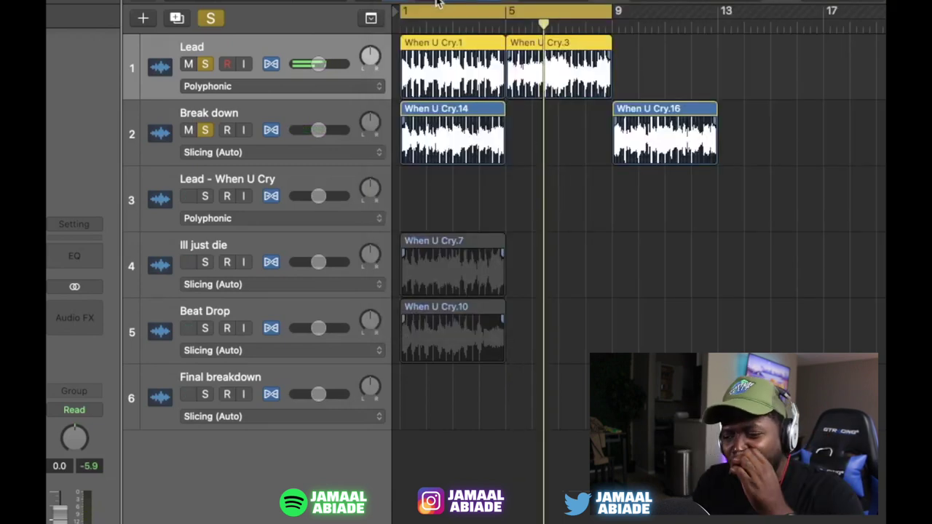
{"action": "key", "text": "space"}
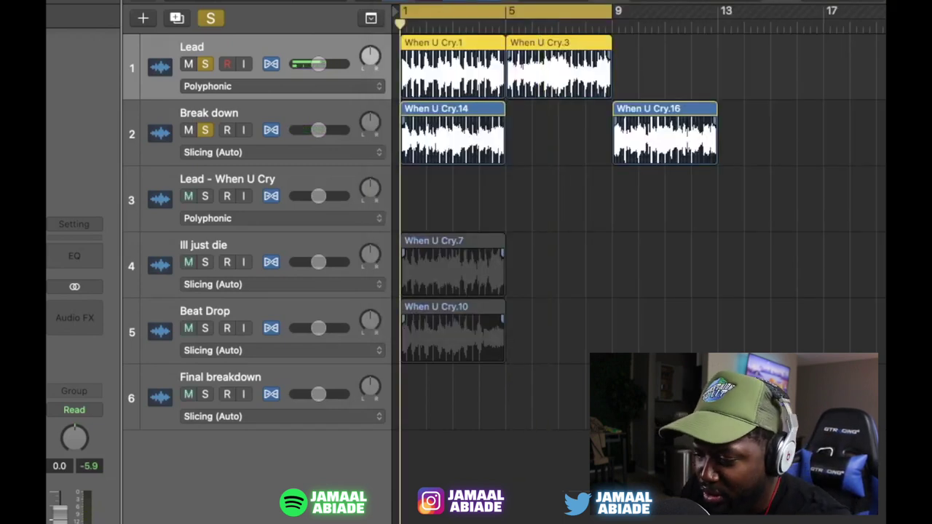
{"action": "key", "text": "v"}
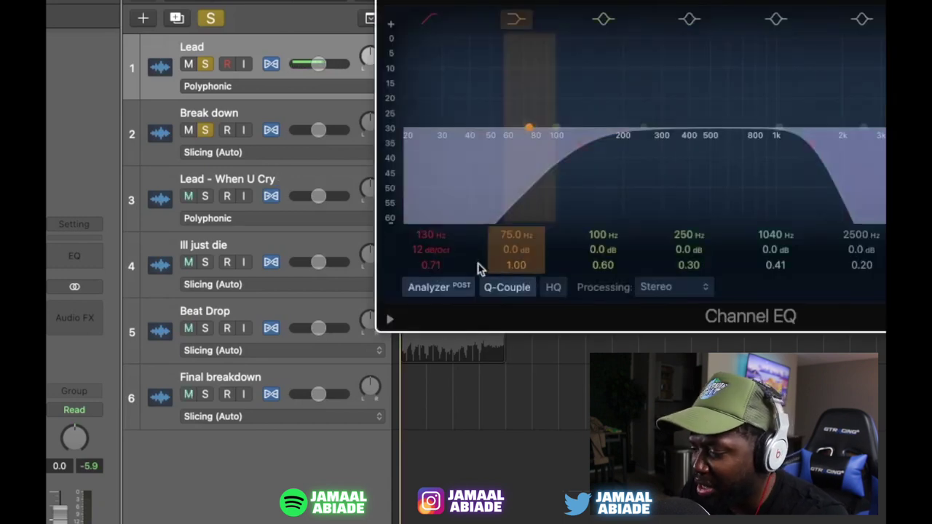
{"action": "left_click_drag", "start_coordinate": [819, 185], "coordinate": [892, 188]}
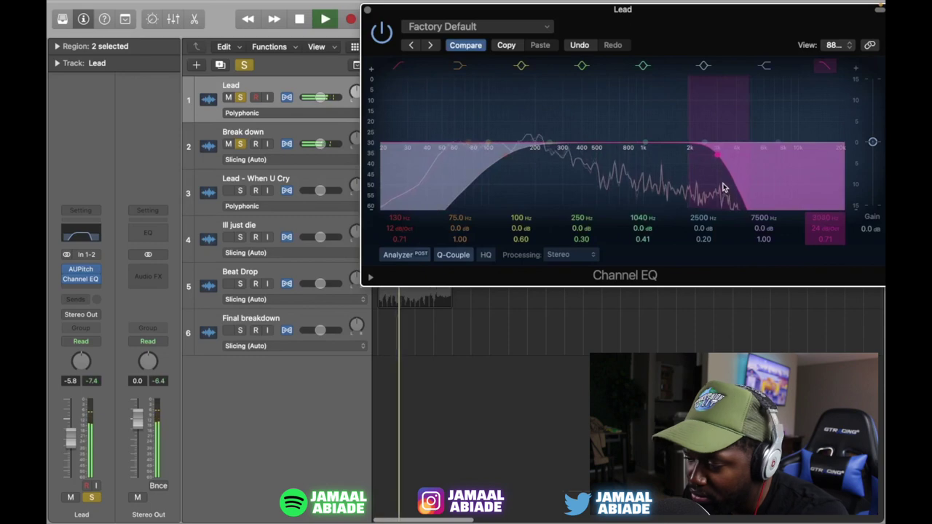
{"action": "left_click_drag", "start_coordinate": [722, 188], "coordinate": [698, 193]}
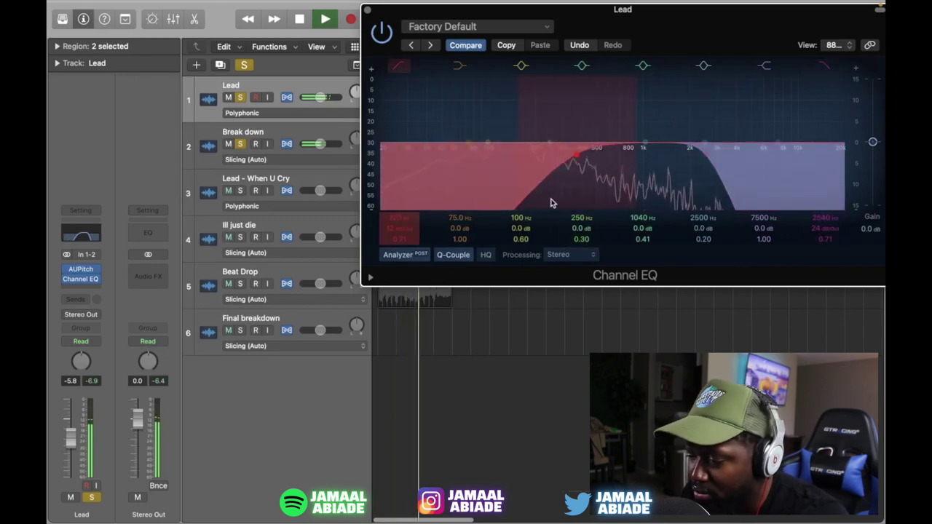
{"action": "left_click_drag", "start_coordinate": [714, 179], "coordinate": [707, 181]}
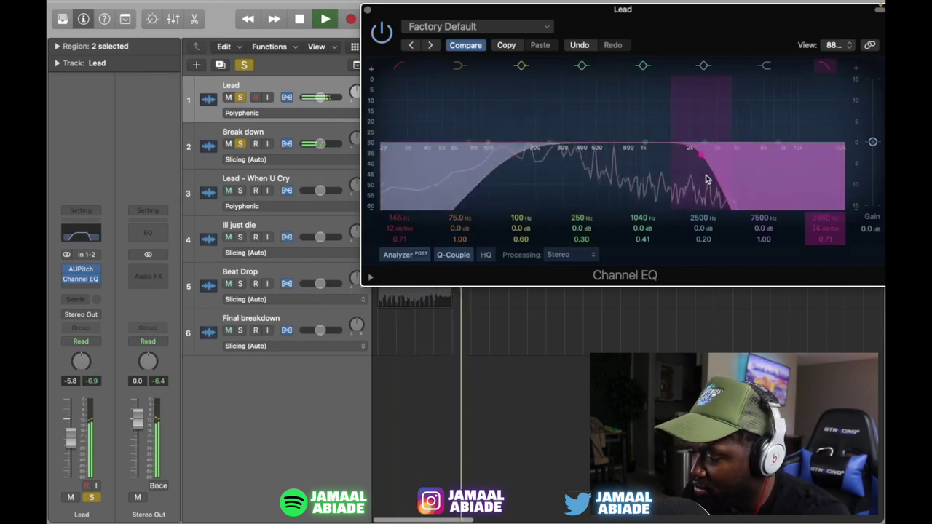
{"action": "left_click", "coordinate": [367, 11]}
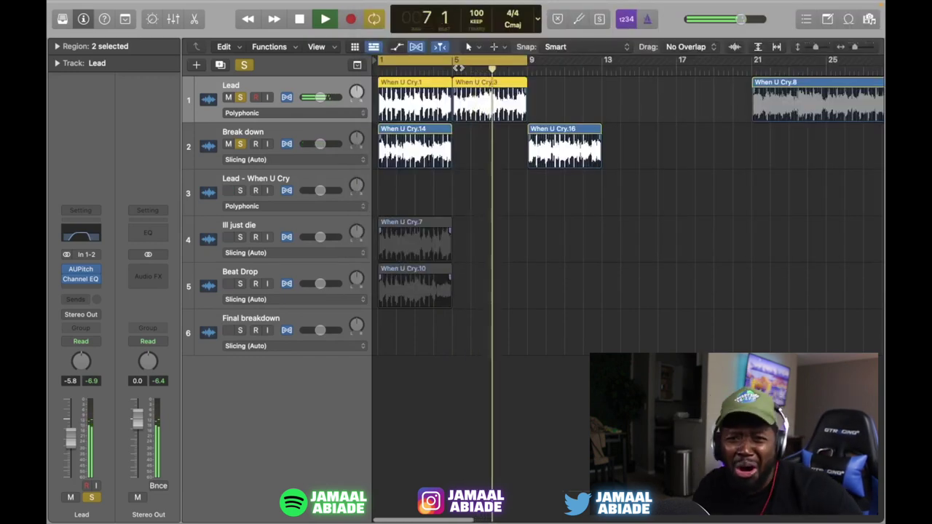
{"action": "key", "text": "space"}
{"action": "left_click", "coordinate": [308, 132]}
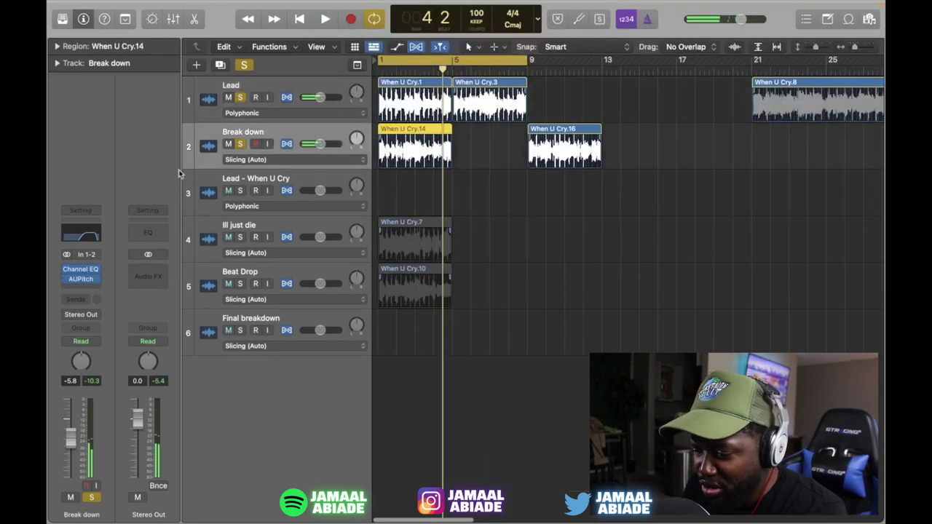
Step: Lower Break down's EQ low cut and set its volume to -11.0 dB
{"action": "left_click", "coordinate": [82, 236]}
{"action": "key", "text": "space"}
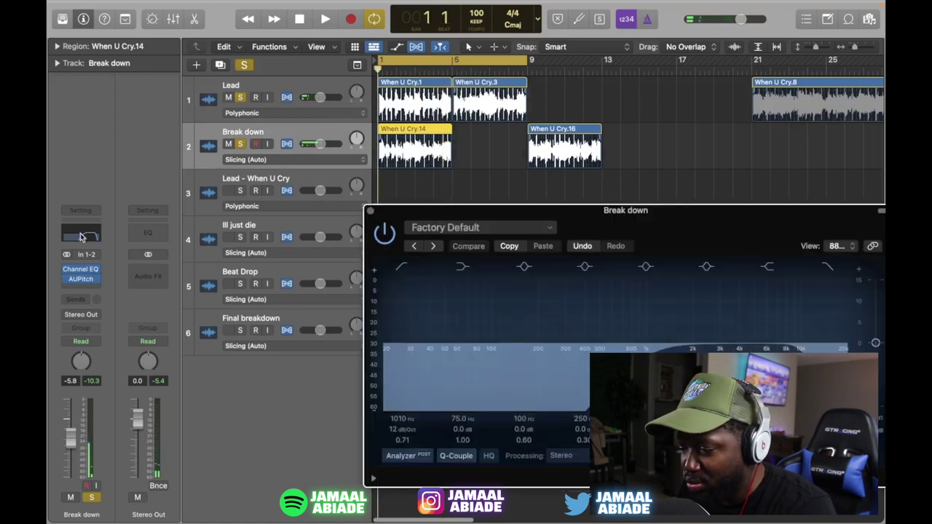
{"action": "left_click_drag", "start_coordinate": [638, 381], "coordinate": [607, 380]}
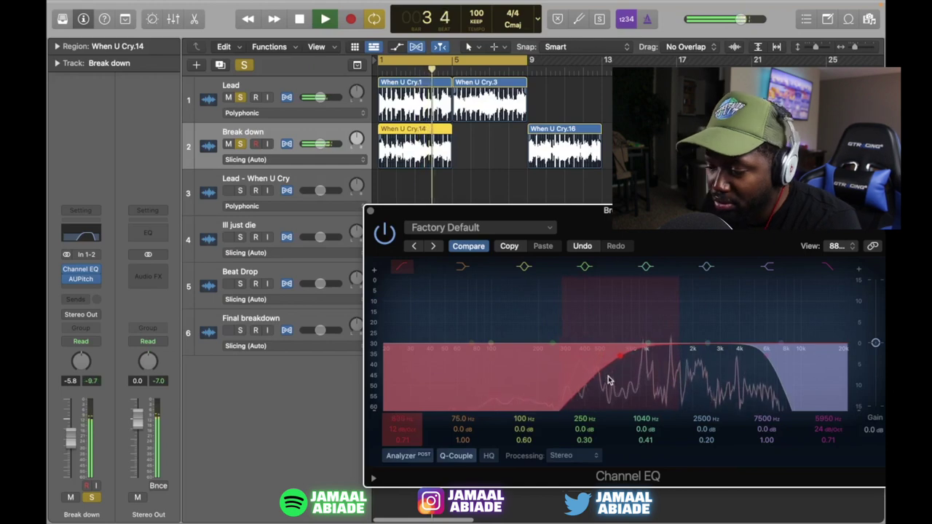
{"action": "left_click_drag", "start_coordinate": [324, 143], "coordinate": [312, 143]}
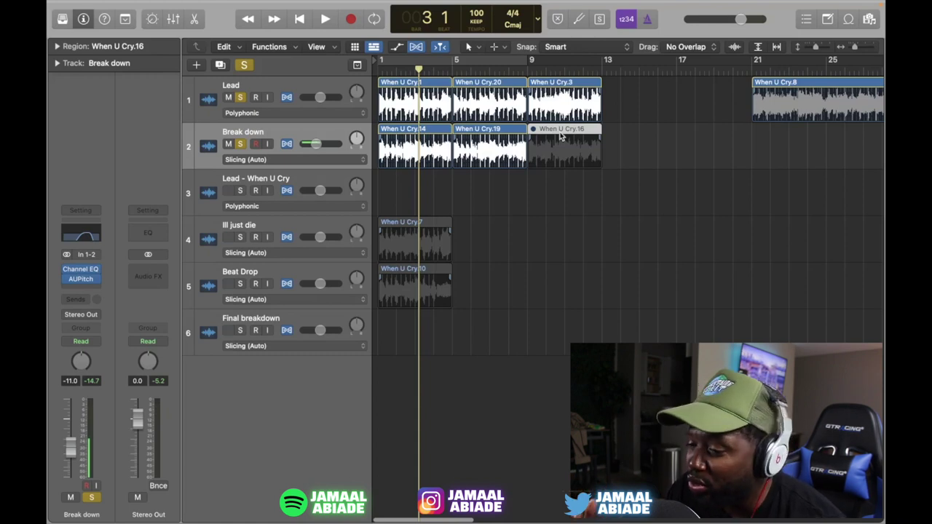
Step: Zoom out and play from bar 1, toggling Break down's solo to compare
{"action": "left_click", "coordinate": [82, 283]}
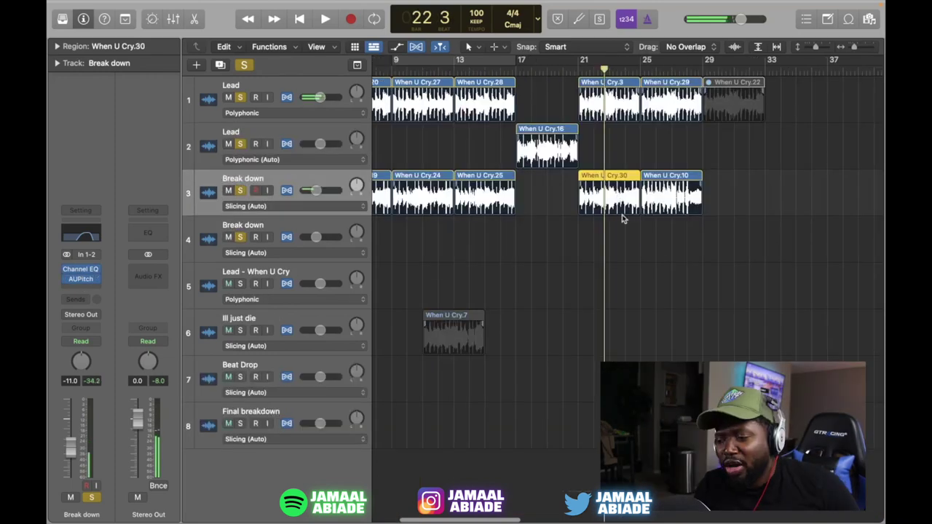
{"action": "scroll", "coordinate": [622, 214], "scroll_direction": "left", "scroll_amount": 5}
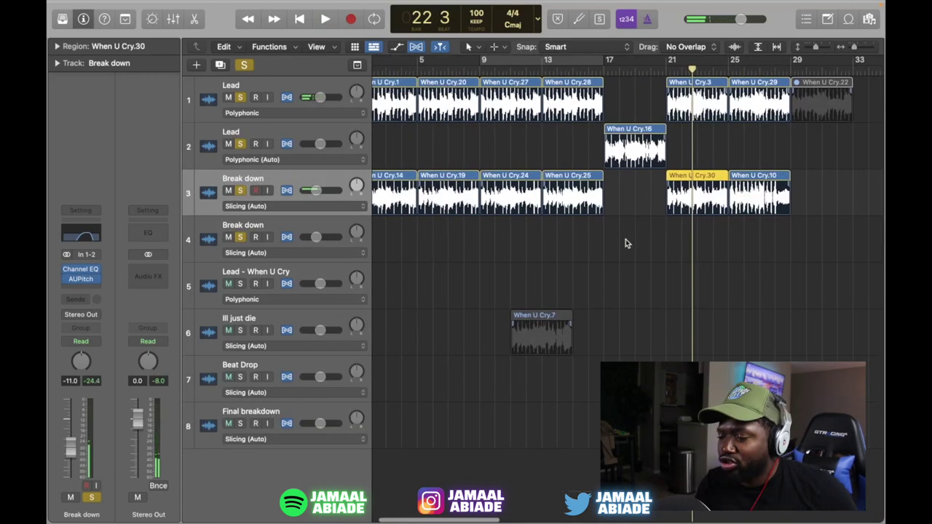
{"action": "key", "text": "super+Left"}
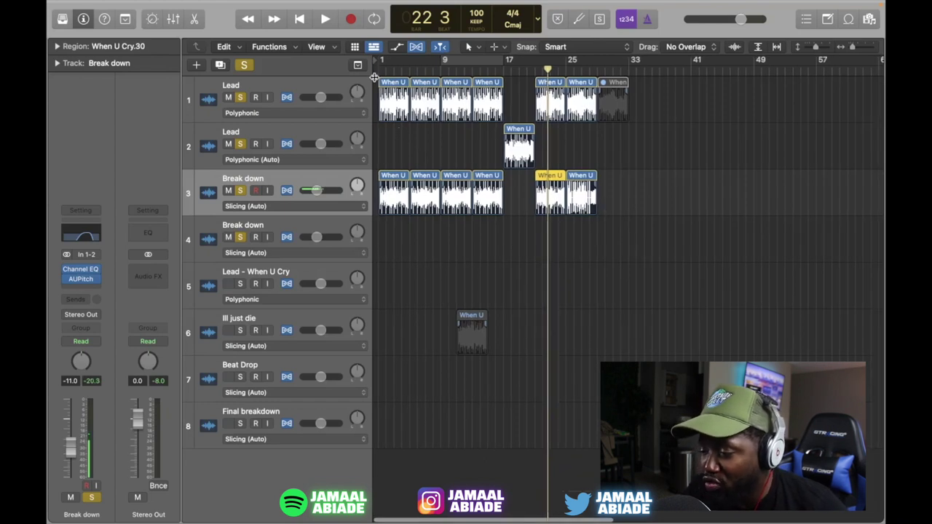
{"action": "left_click", "coordinate": [373, 70]}
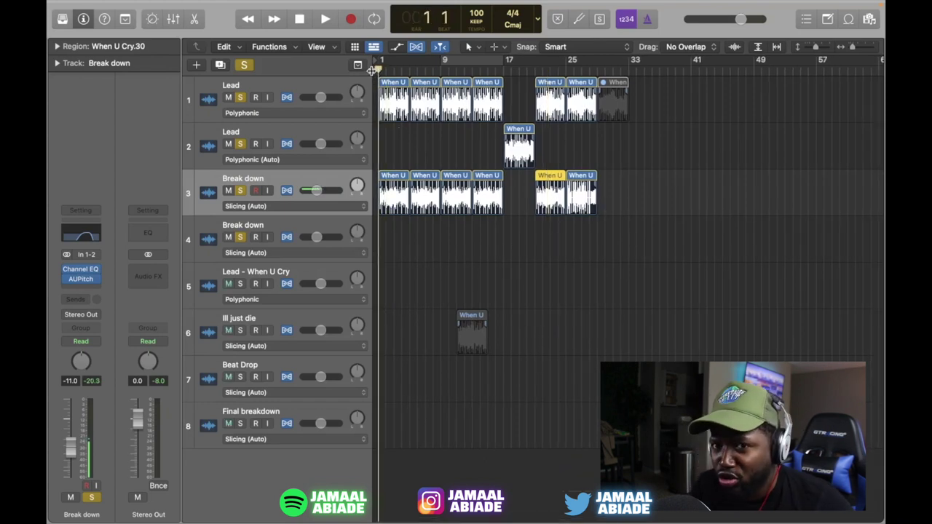
{"action": "key", "text": "space"}
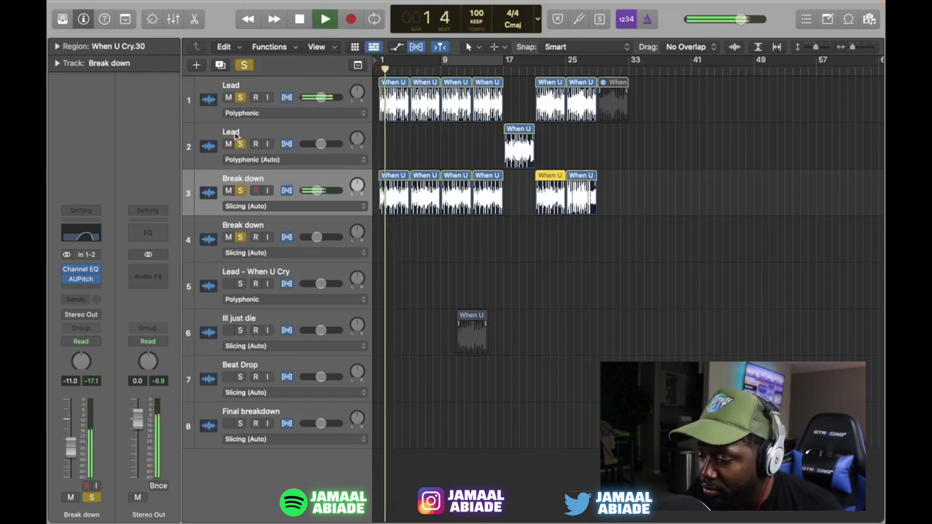
{"action": "left_click", "coordinate": [240, 190]}
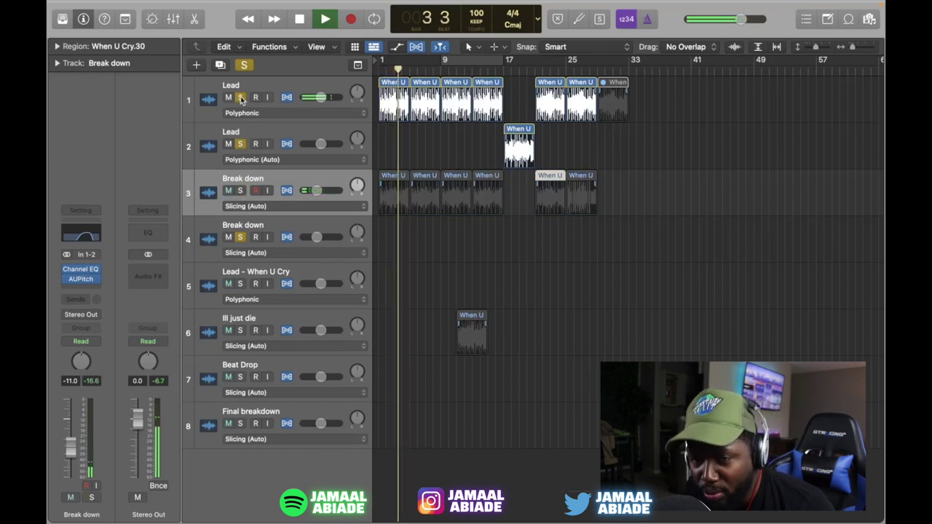
{"action": "left_click", "coordinate": [240, 190]}
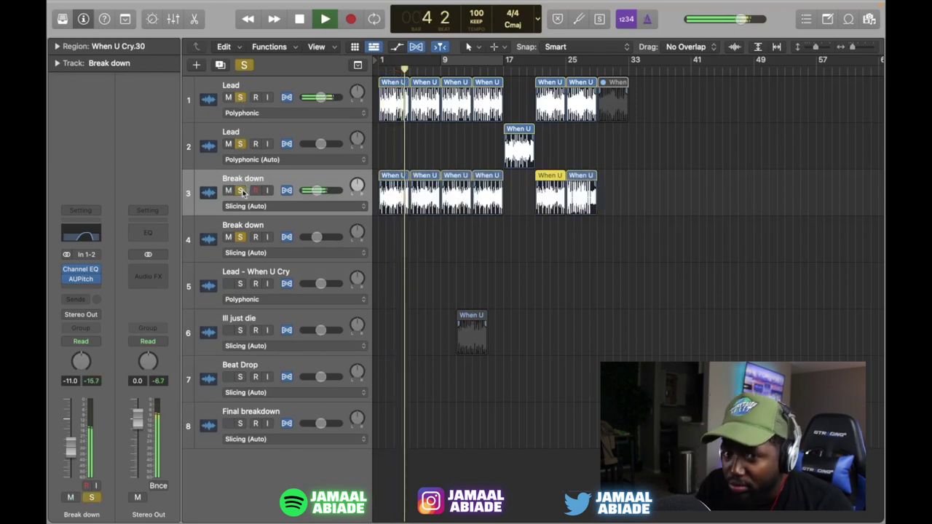
{"action": "left_click", "coordinate": [240, 190]}
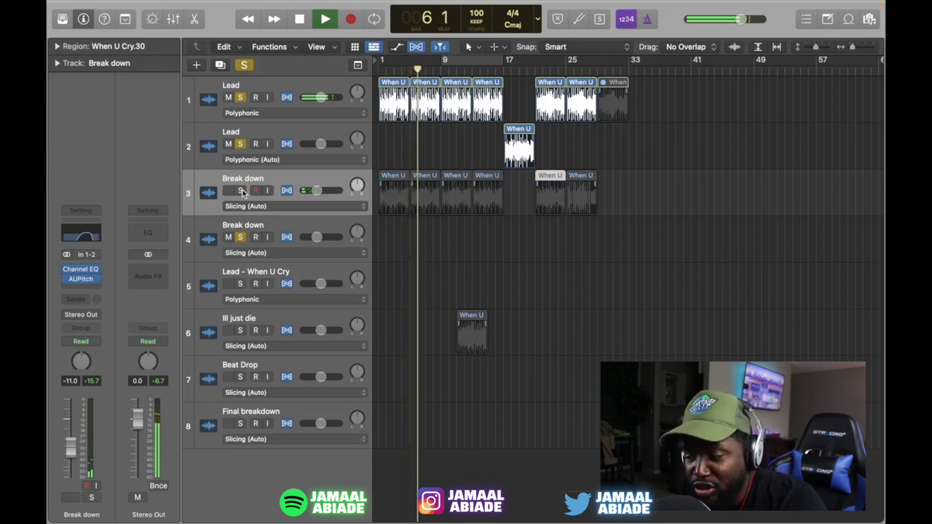
Step: Mute the first two Break down regions and solo the track again
{"action": "left_click", "coordinate": [404, 168]}
{"action": "left_click", "coordinate": [397, 182]}
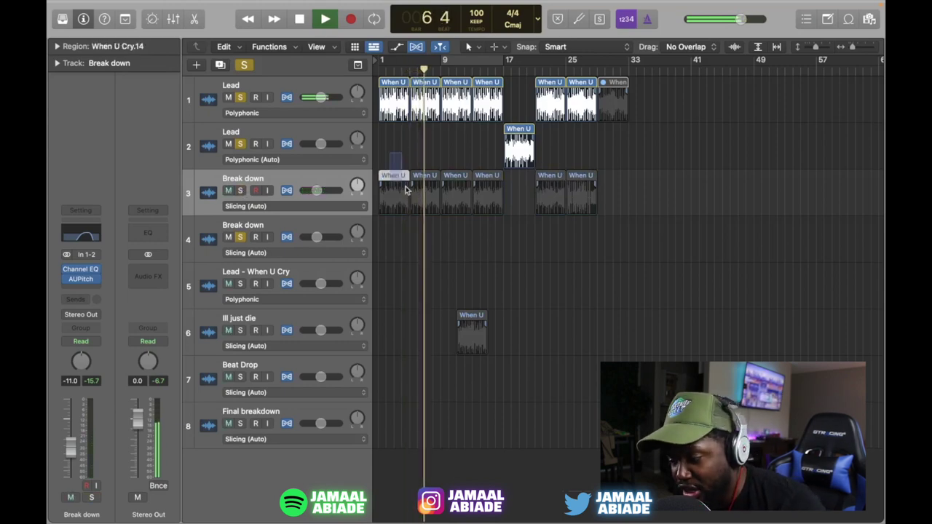
{"action": "left_click", "coordinate": [418, 191], "text": "shift"}
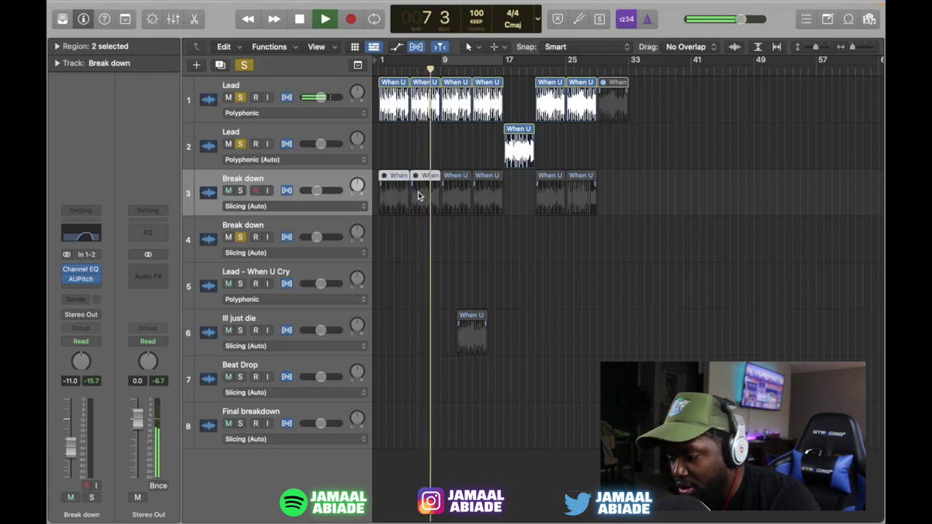
{"action": "key", "text": "ctrl+m"}
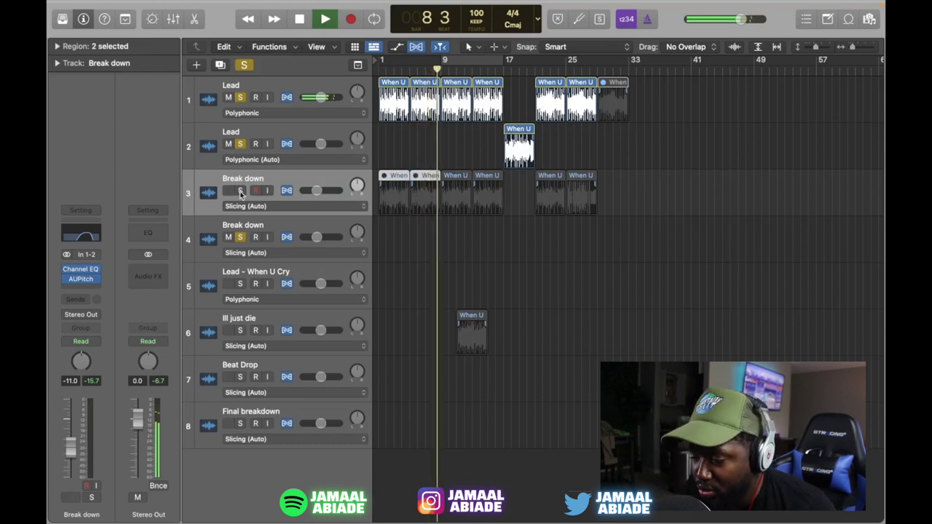
{"action": "left_click", "coordinate": [240, 190]}
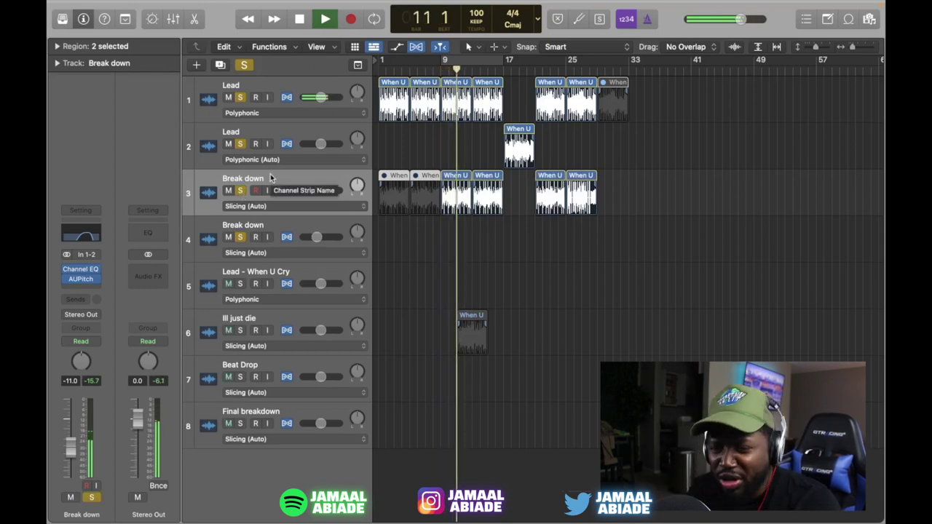
Step: Delete the empty unused tracks and select the region near bar 22, stopping at bar 28
{"action": "key", "text": "super+shift+BackSpace"}
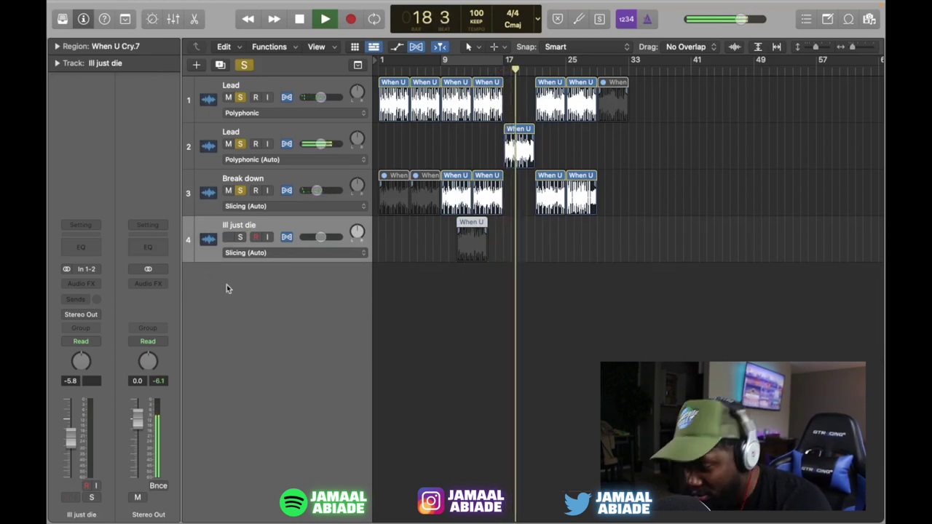
{"action": "left_click", "coordinate": [550, 182]}
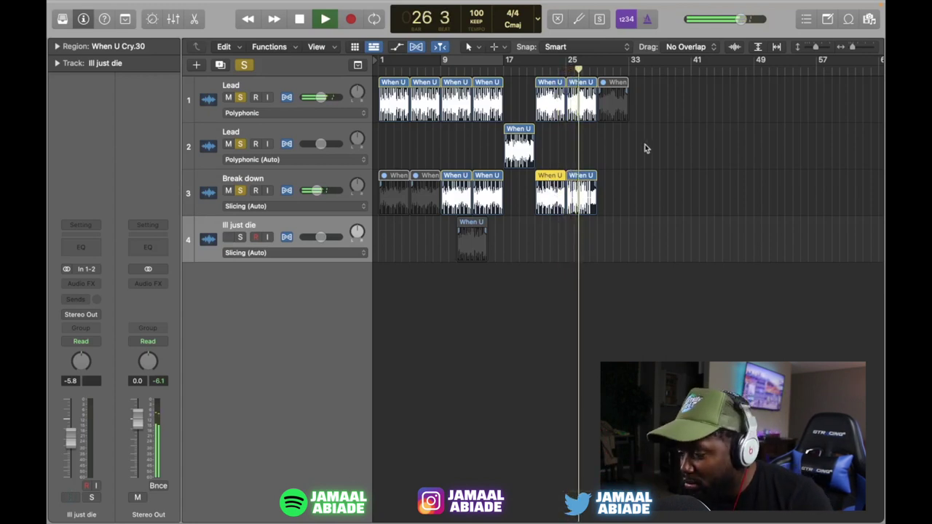
{"action": "key", "text": "space"}
{"action": "scroll", "coordinate": [492, 104], "scroll_direction": "up", "scroll_amount": 5}
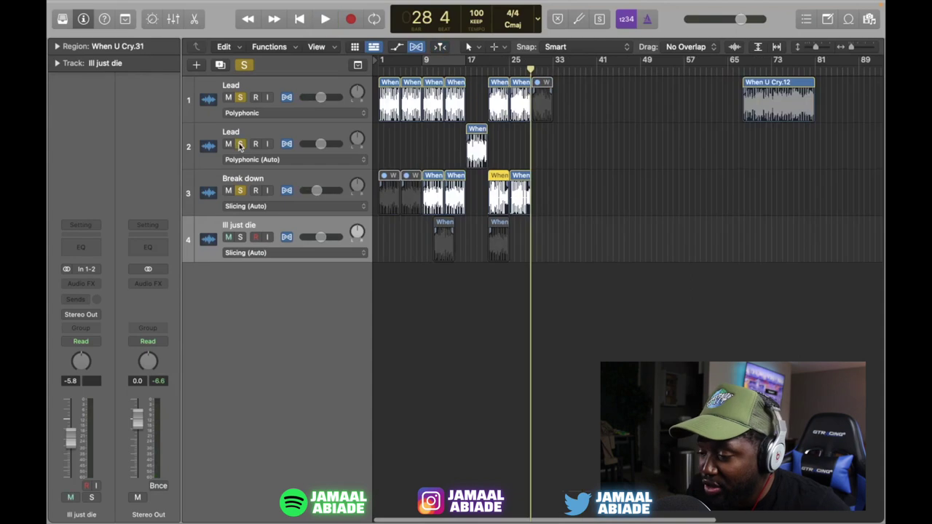
{"action": "scroll", "coordinate": [493, 104], "scroll_direction": "left", "scroll_amount": 10}
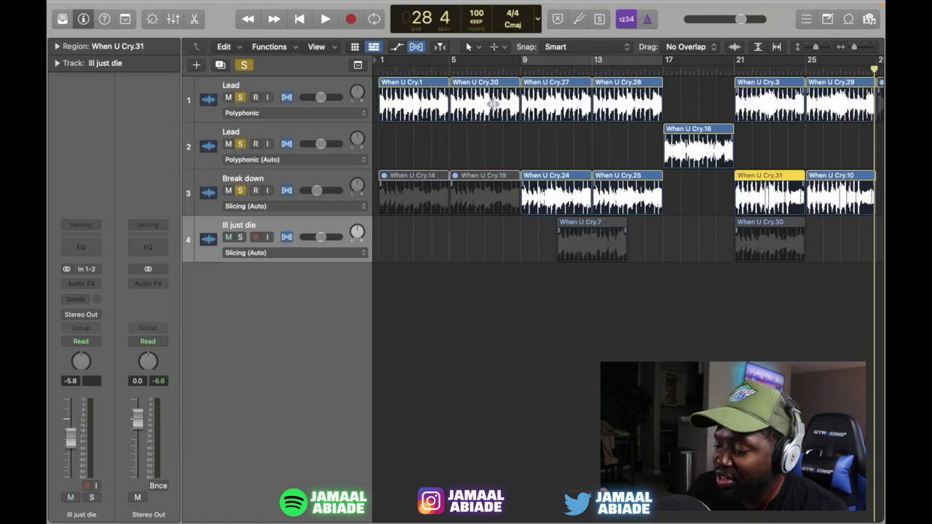
Step: Search All Files in the Browser for drum samples
{"action": "left_click", "coordinate": [867, 20]}
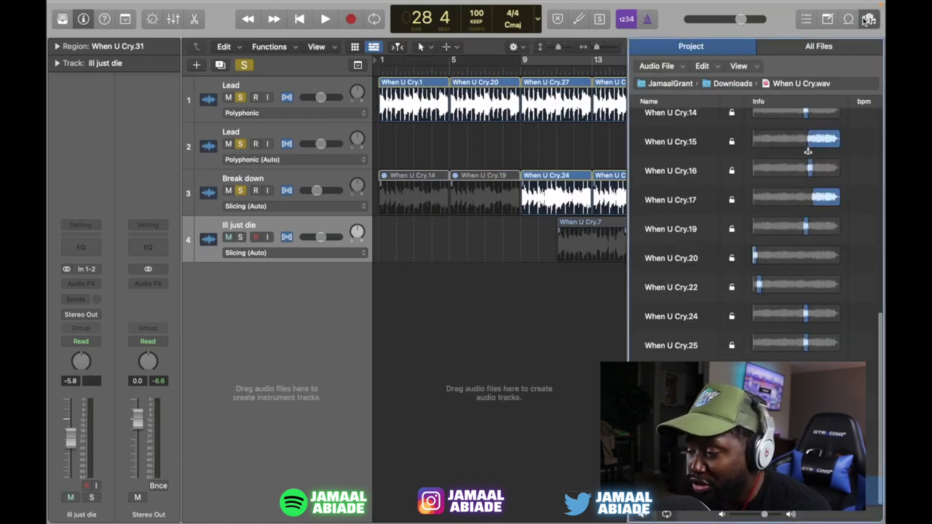
{"action": "left_click", "coordinate": [819, 47]}
{"action": "left_click", "coordinate": [697, 111]}
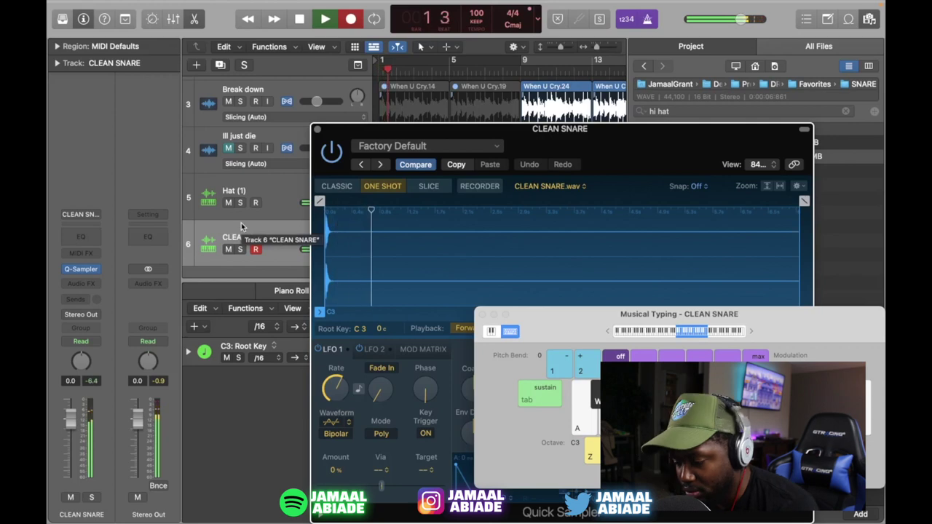
Step: Trigger the hi-hat sample and record snare hits into Det Snare with Musical Typing
{"action": "key", "text": "a"}
{"action": "key", "text": "a"}
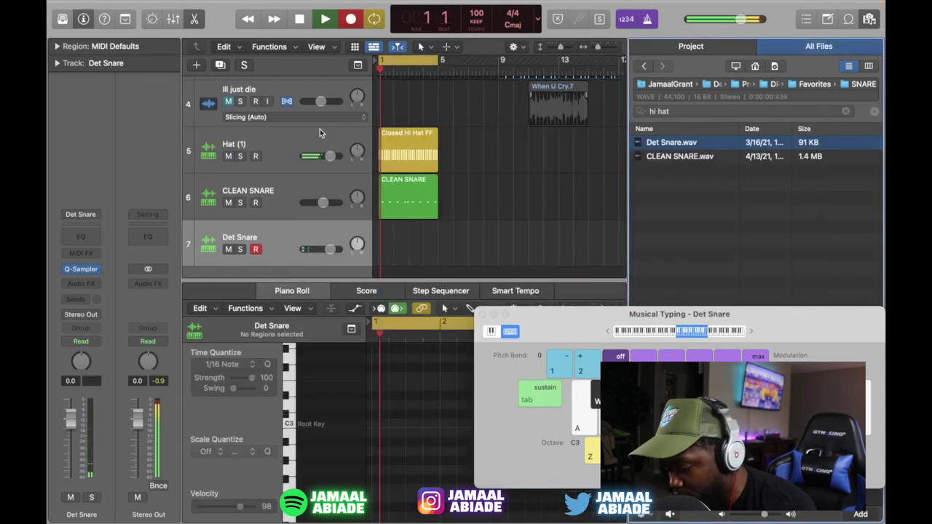
{"action": "key", "text": "a"}
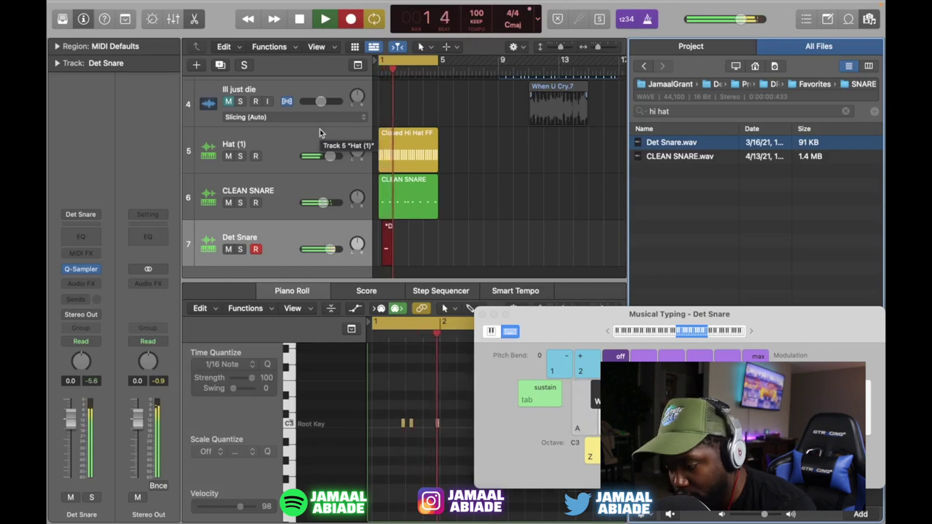
{"action": "key", "text": "a"}
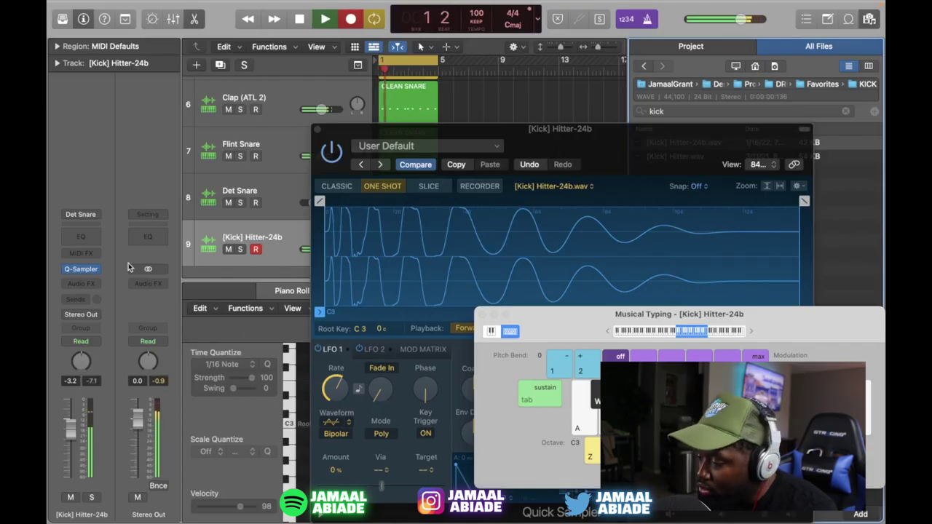
{"action": "key", "text": "a"}
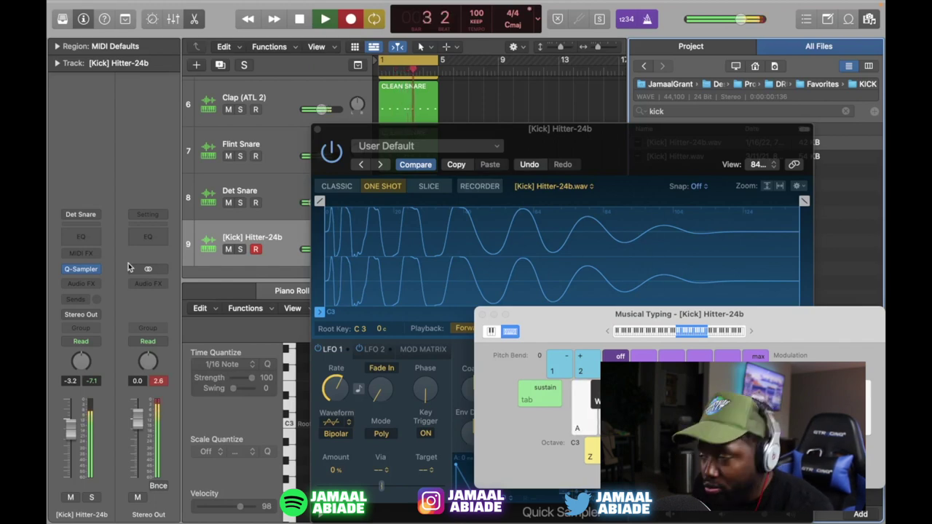
Step: Add a Cowbell Quick Sampler track and audition the cowbell sample
{"action": "key", "text": "a"}
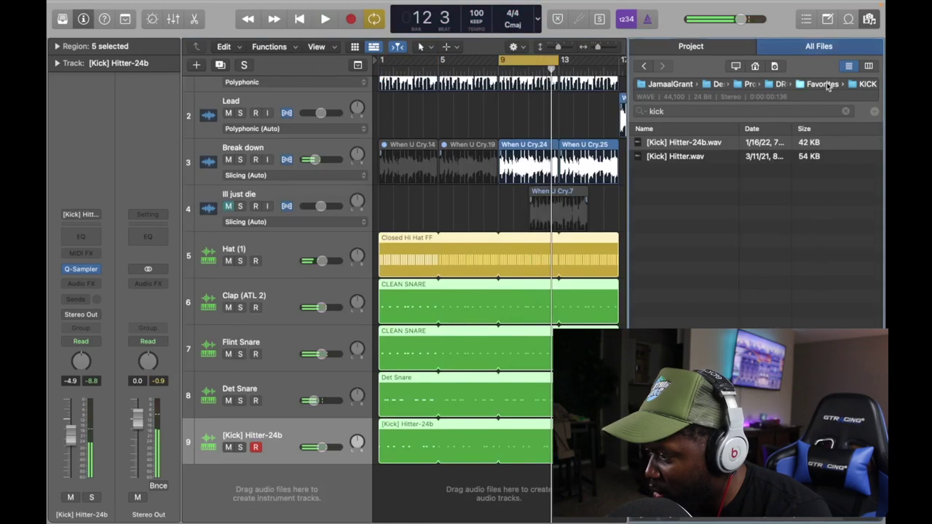
{"action": "left_click", "coordinate": [827, 84]}
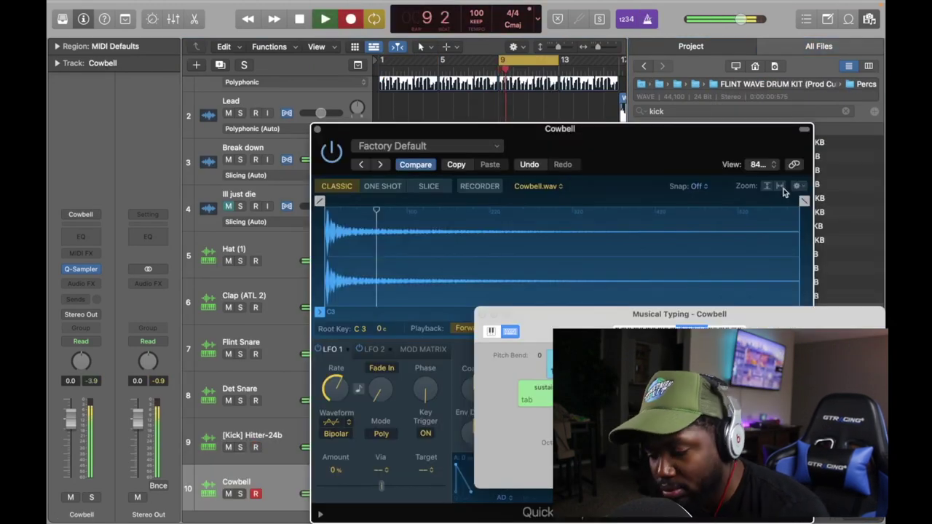
{"action": "key", "text": "a"}
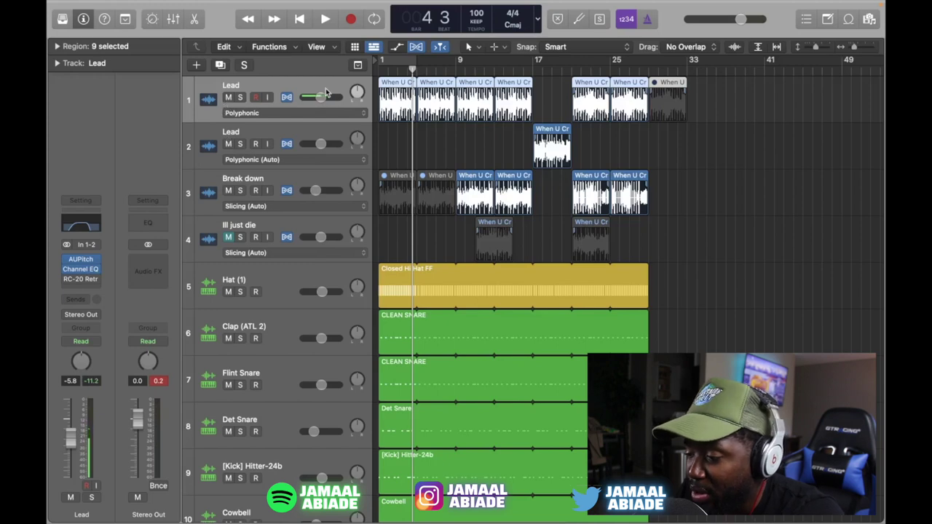
Step: Play the beat from bar 1 with the Lead track's RC-20 Retro Color (Vinyl 1) open
{"action": "key", "text": "Return"}
{"action": "key", "text": "space"}
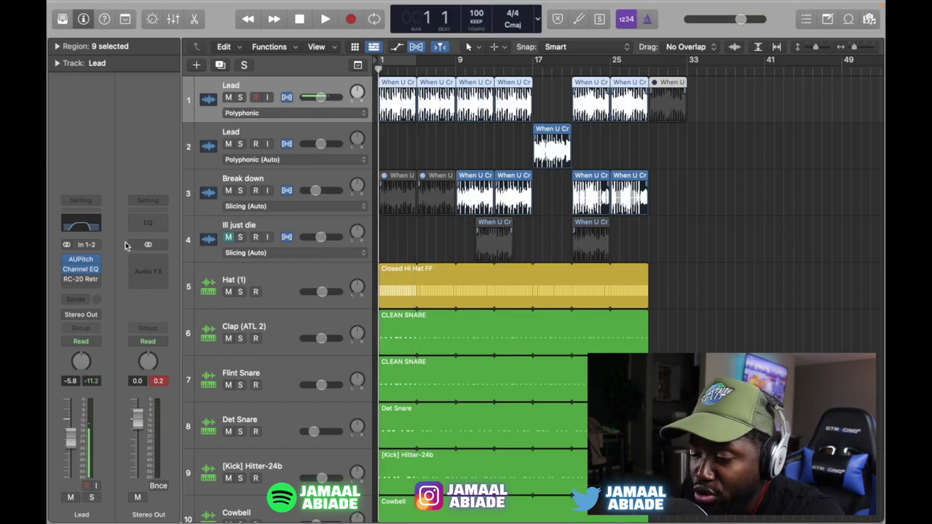
{"action": "left_click", "coordinate": [79, 283]}
{"action": "key", "text": "space"}
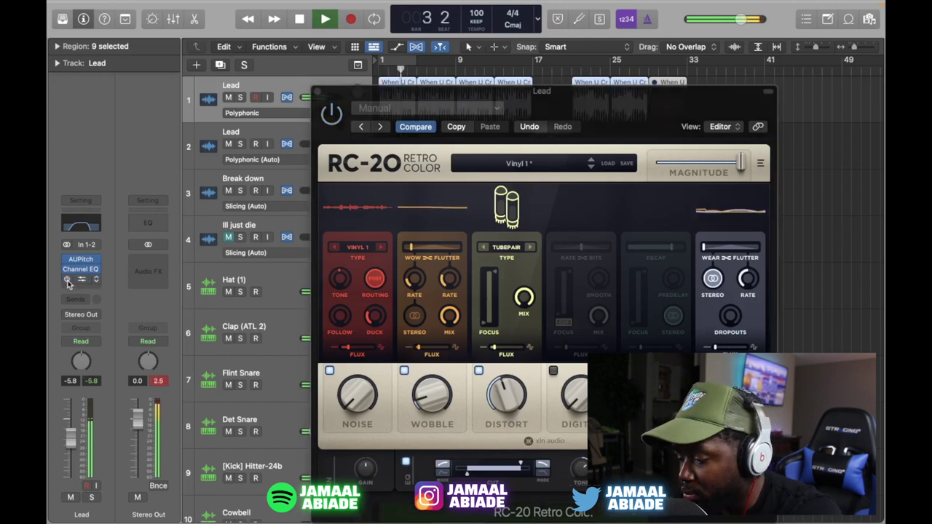
Step: Stop playback, close the RC-20 window, and select the Break down track
{"action": "key", "text": "space"}
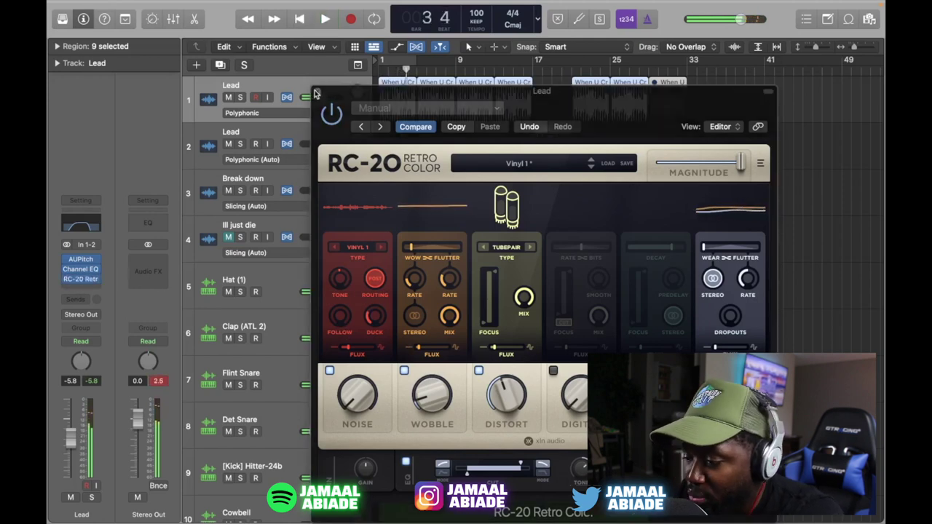
{"action": "left_click", "coordinate": [317, 93]}
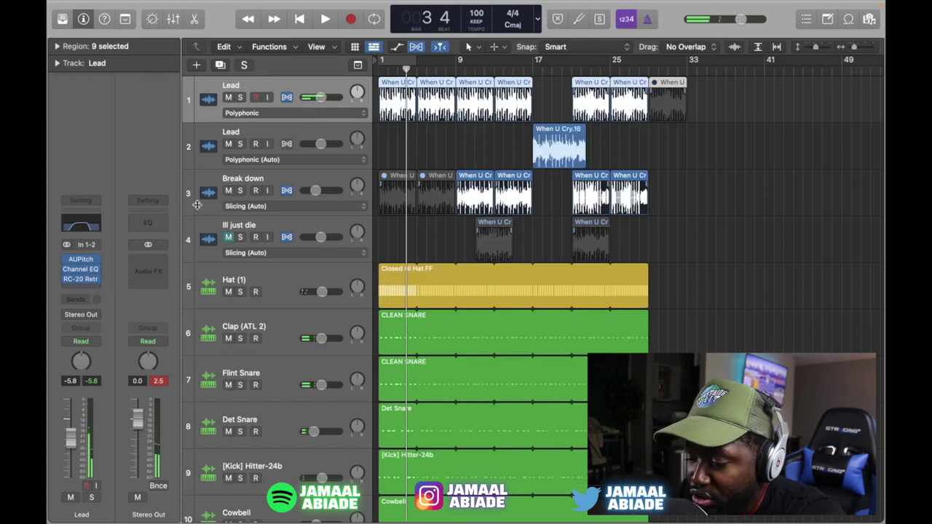
{"action": "left_click", "coordinate": [197, 181]}
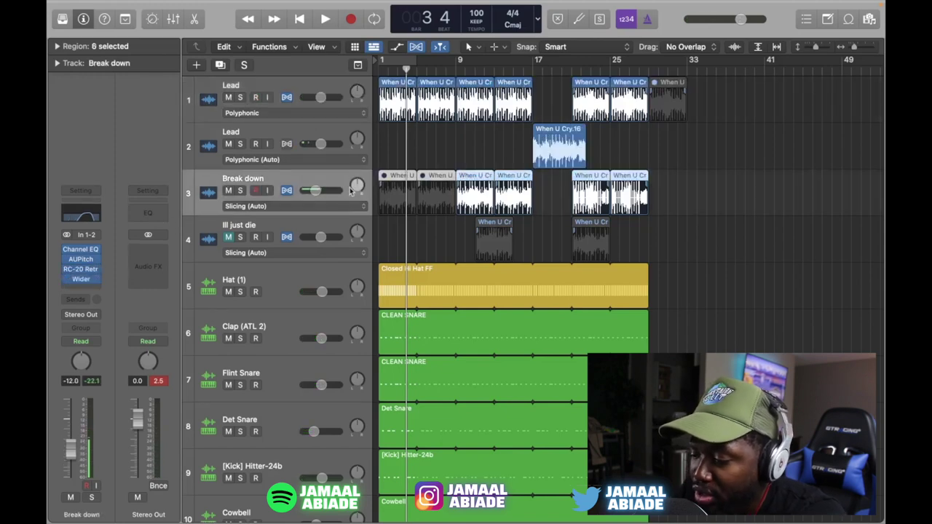
Step: Set the Break down track's Wider stereo width to about 35% while it plays
{"action": "key", "text": "space"}
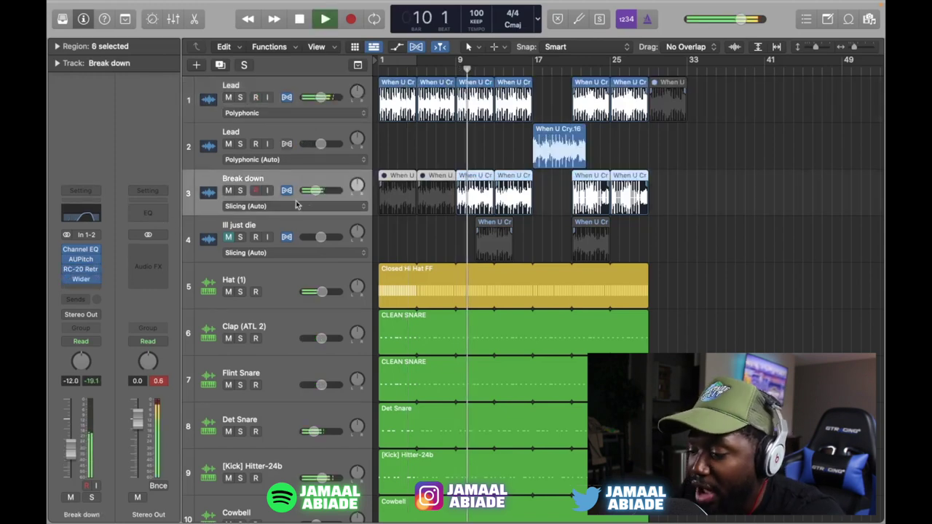
{"action": "left_click", "coordinate": [83, 281]}
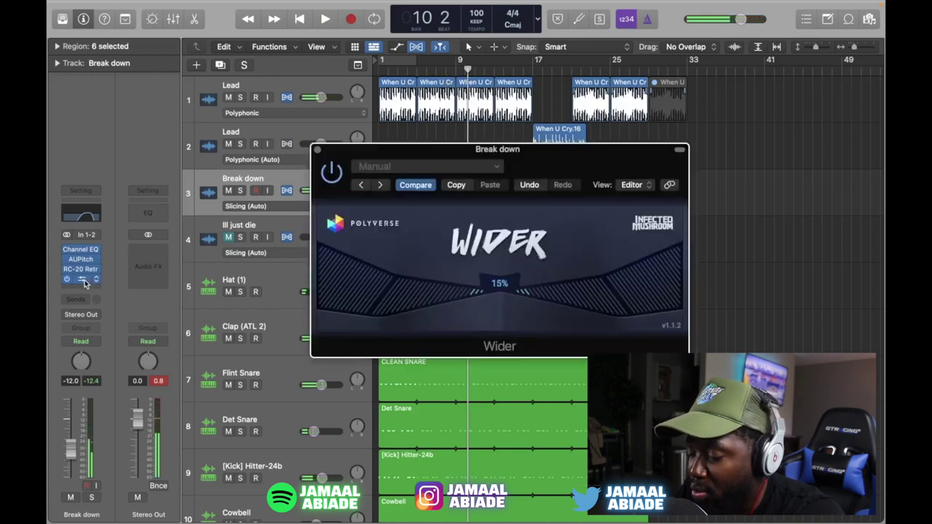
{"action": "left_click_drag", "start_coordinate": [386, 276], "coordinate": [195, 282]}
{"action": "left_click_drag", "start_coordinate": [253, 282], "coordinate": [398, 297]}
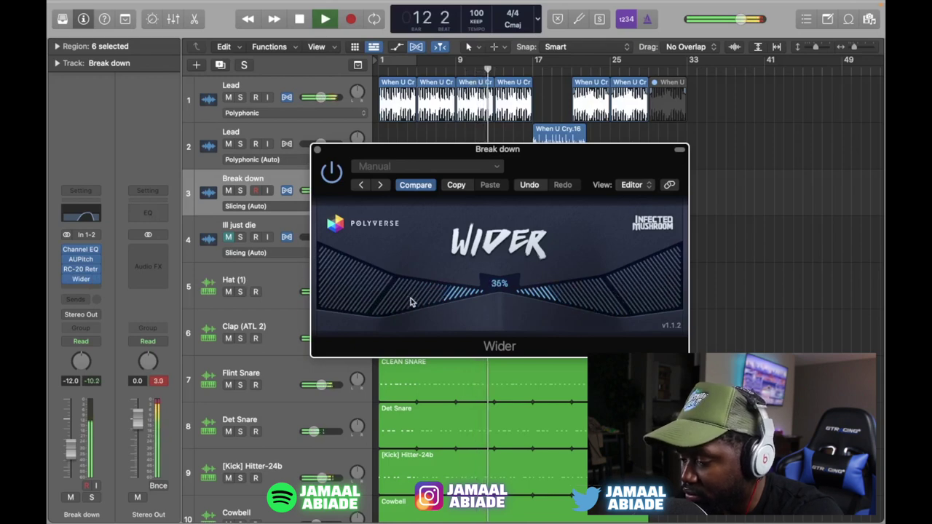
{"action": "left_click", "coordinate": [553, 142]}
{"action": "key", "text": "space"}
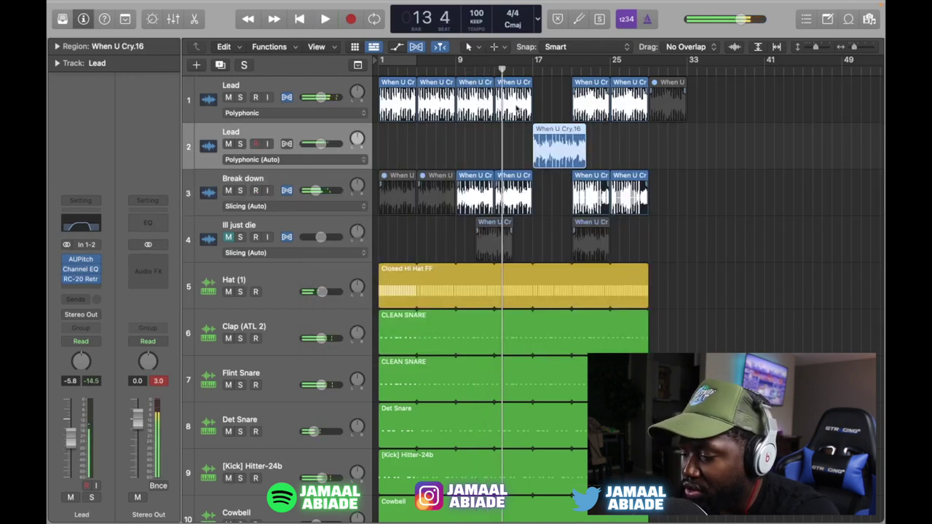
Step: Enable Flex on the second Lead track and play the arrangement from the start
{"action": "left_click", "coordinate": [288, 144]}
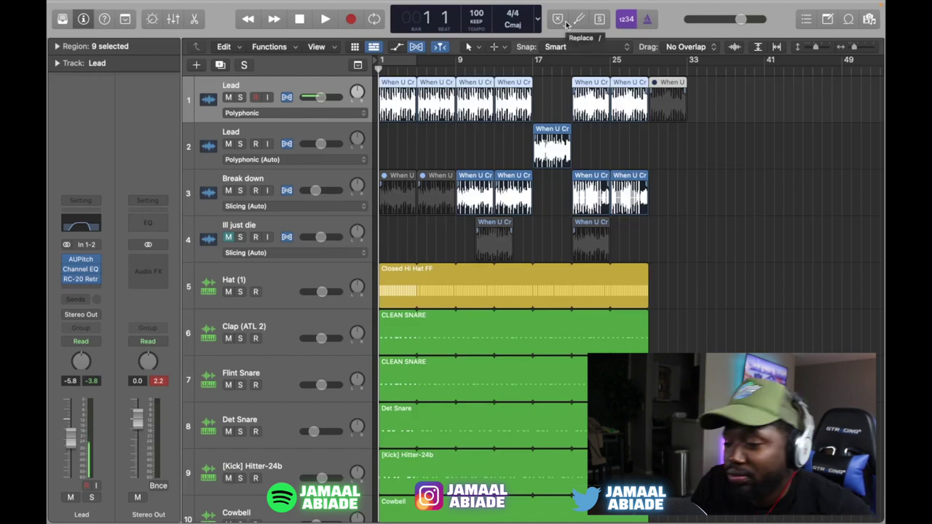
{"action": "key", "text": "space"}
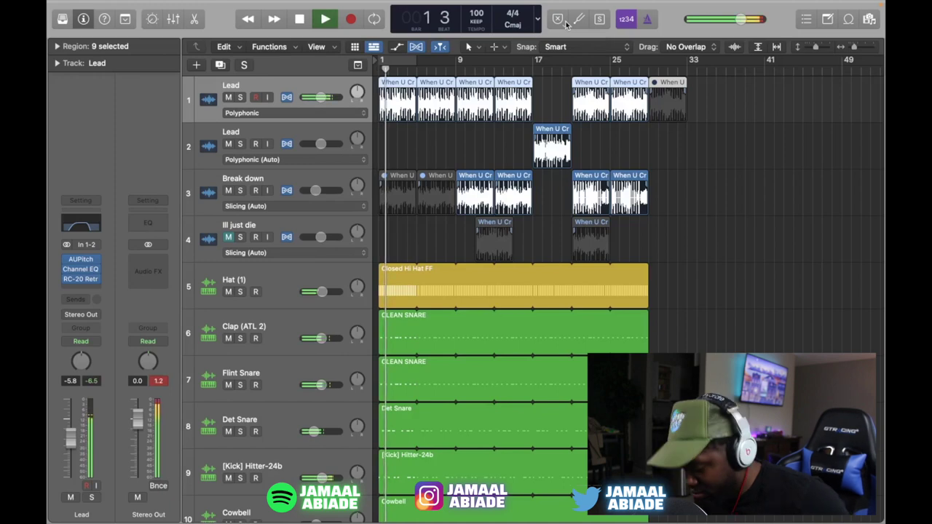